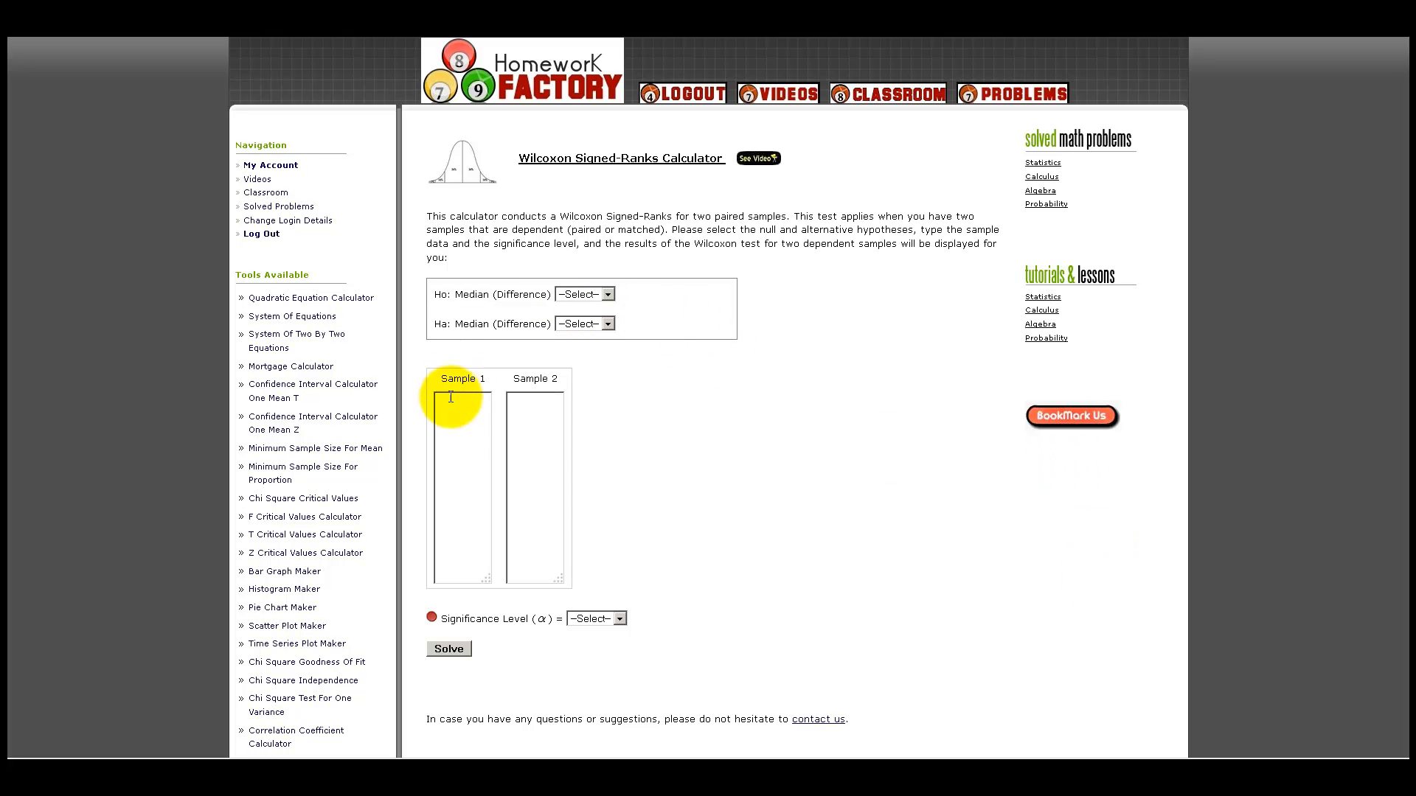
click(537, 404)
click(472, 402)
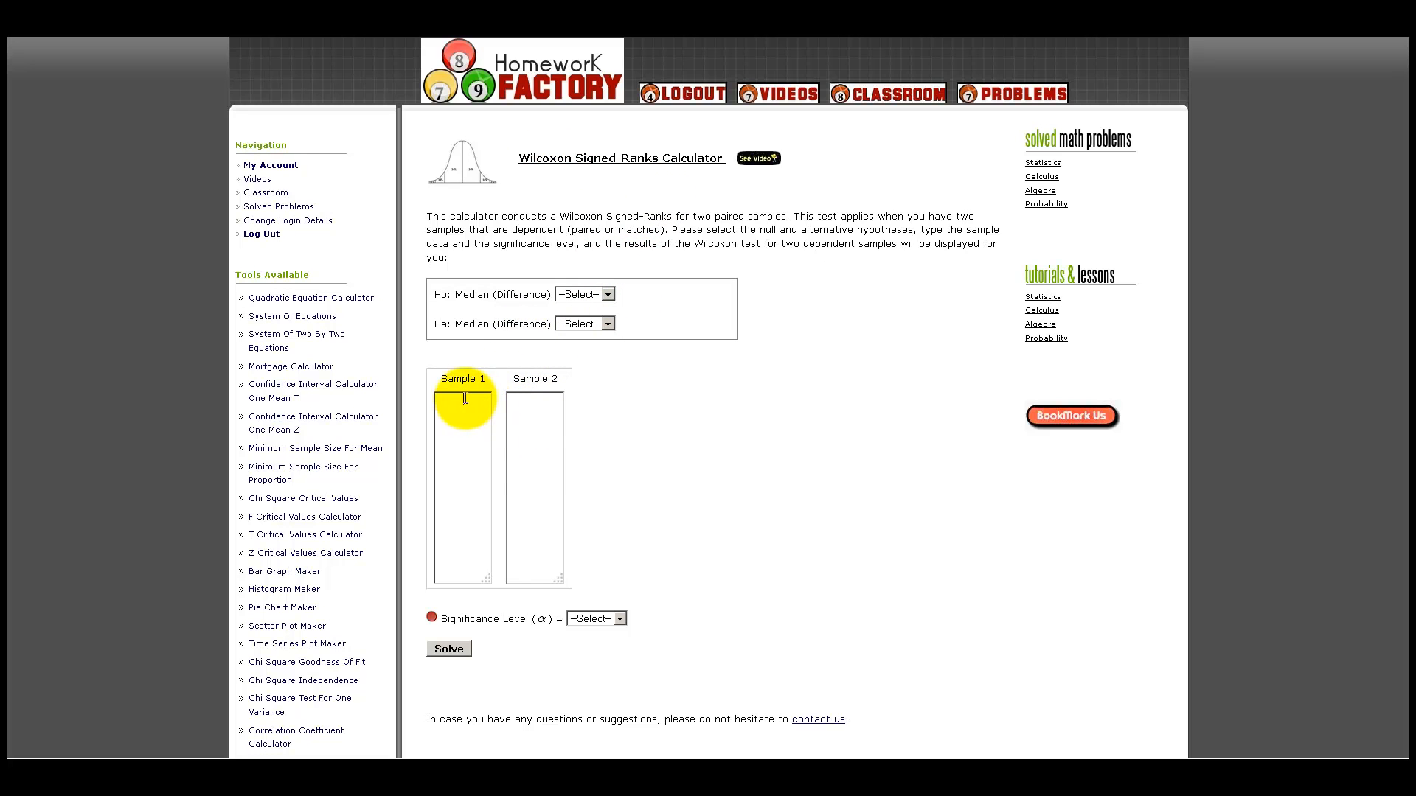
click(532, 402)
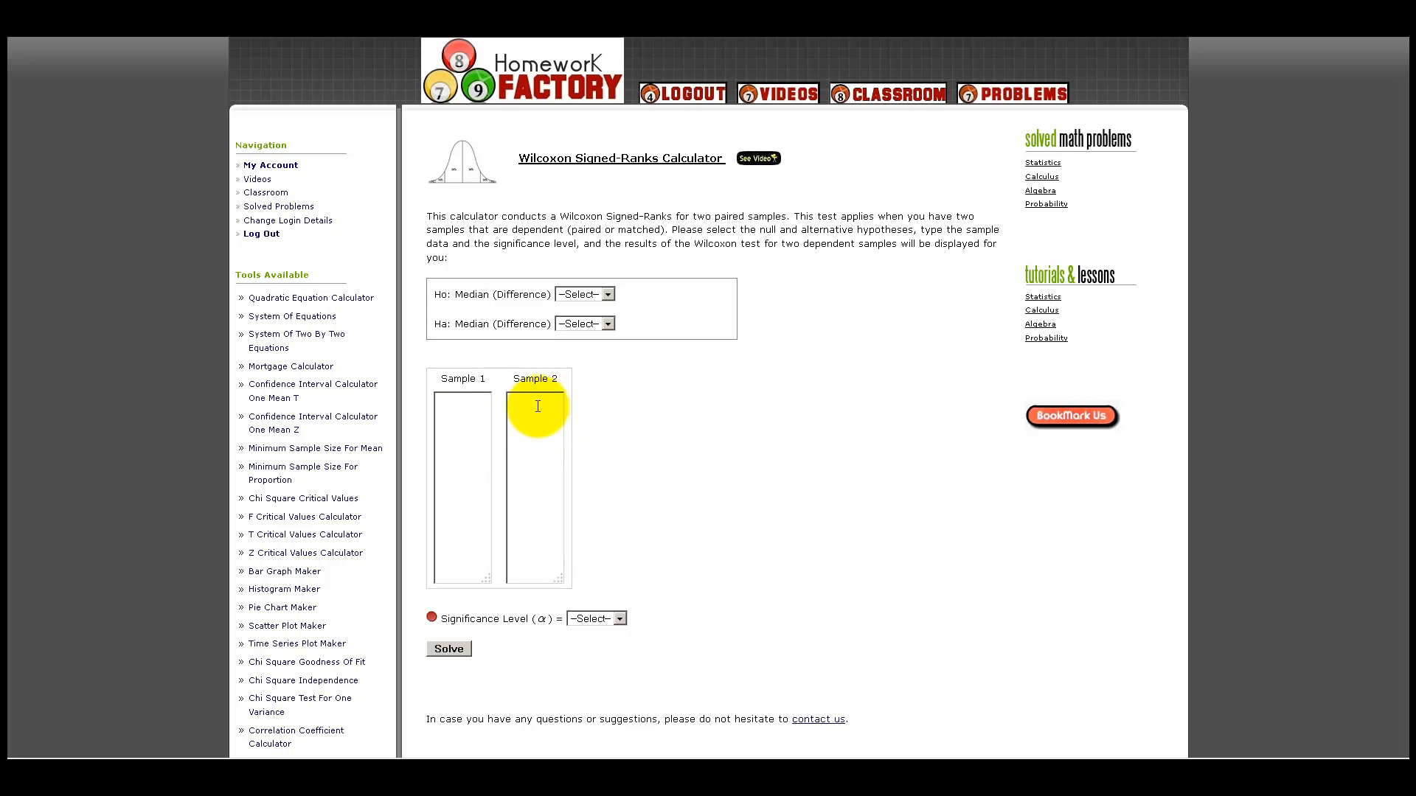
click(461, 404)
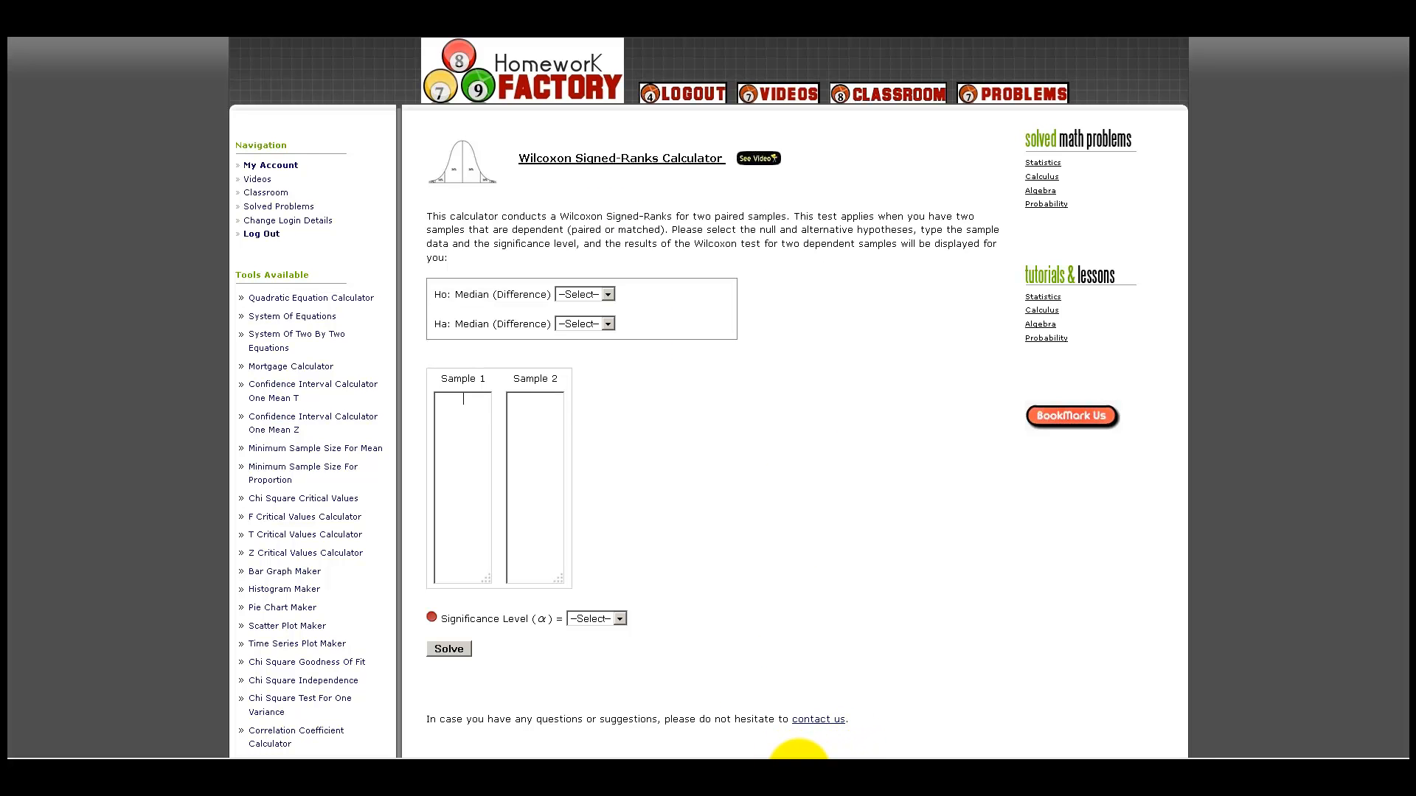
Switch to the Word document and examine the police-force problem, its paired 1983 and 1993 data, and the stated significance level
click(798, 756)
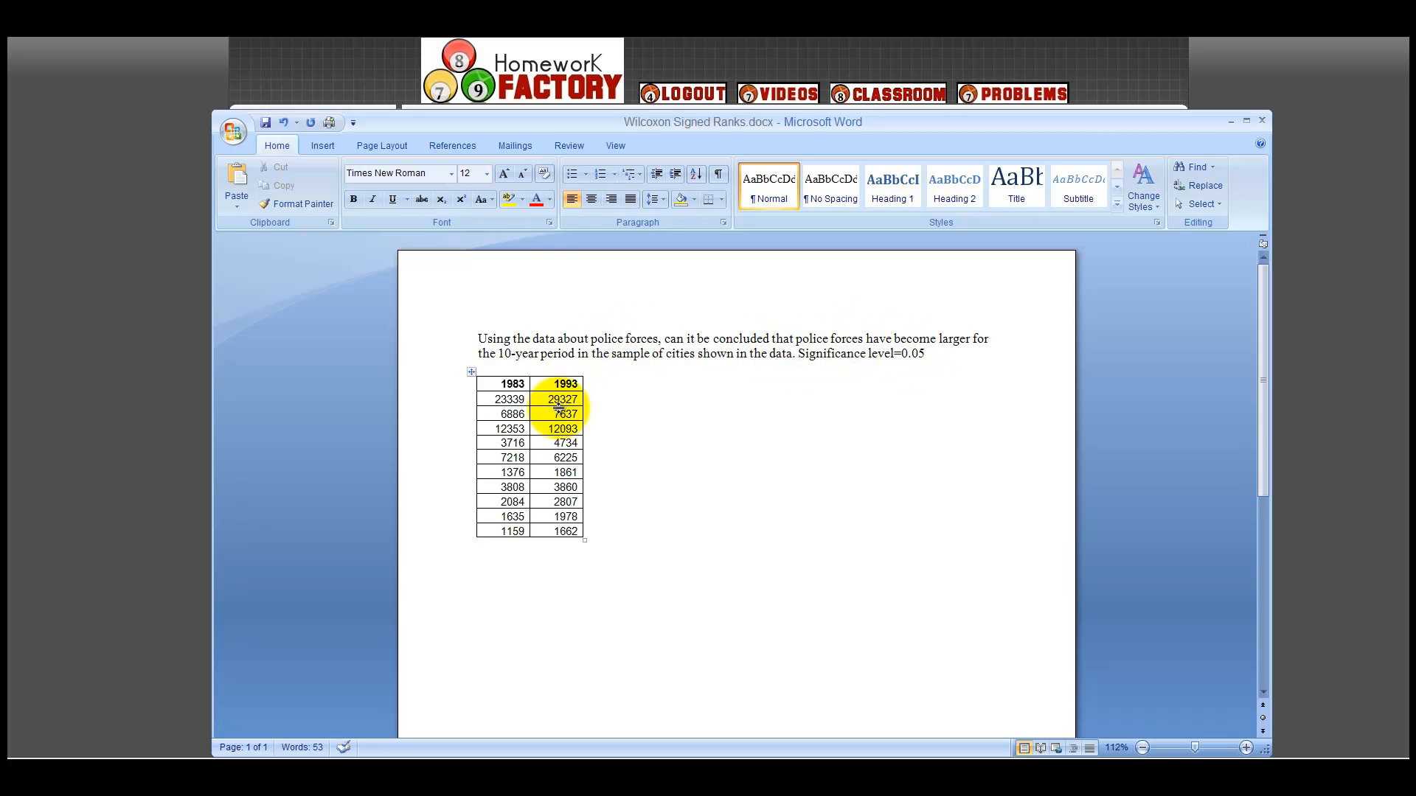
click(471, 372)
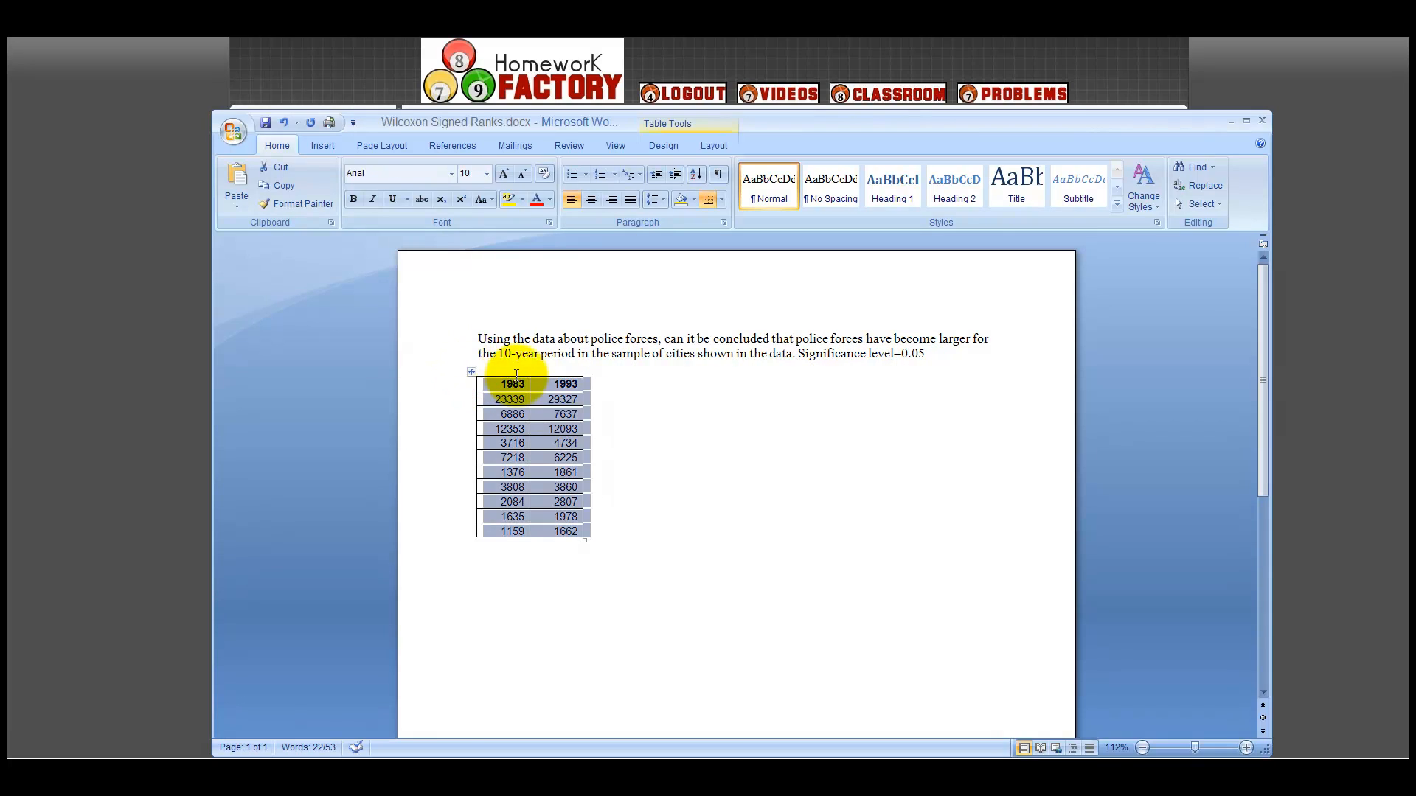
click(514, 388)
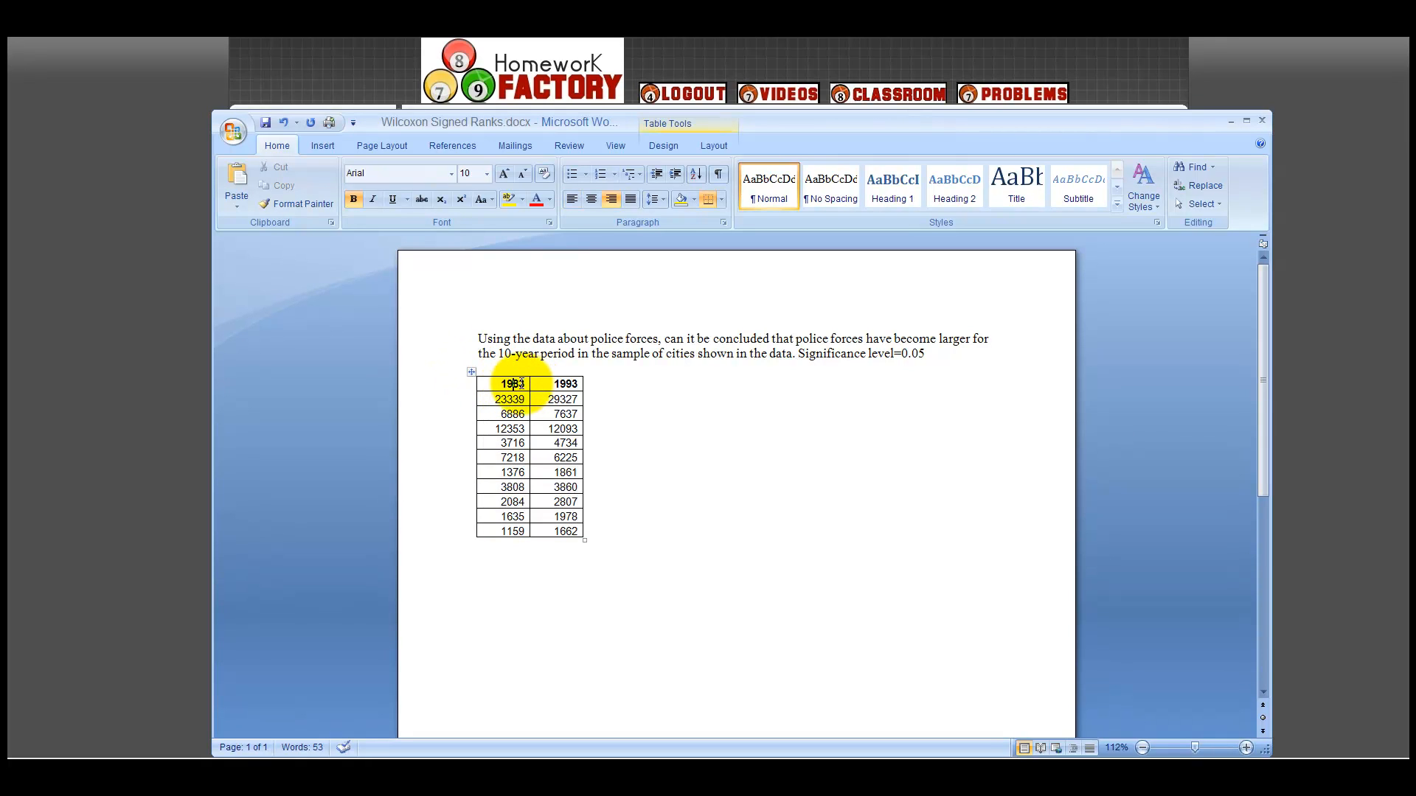
click(560, 383)
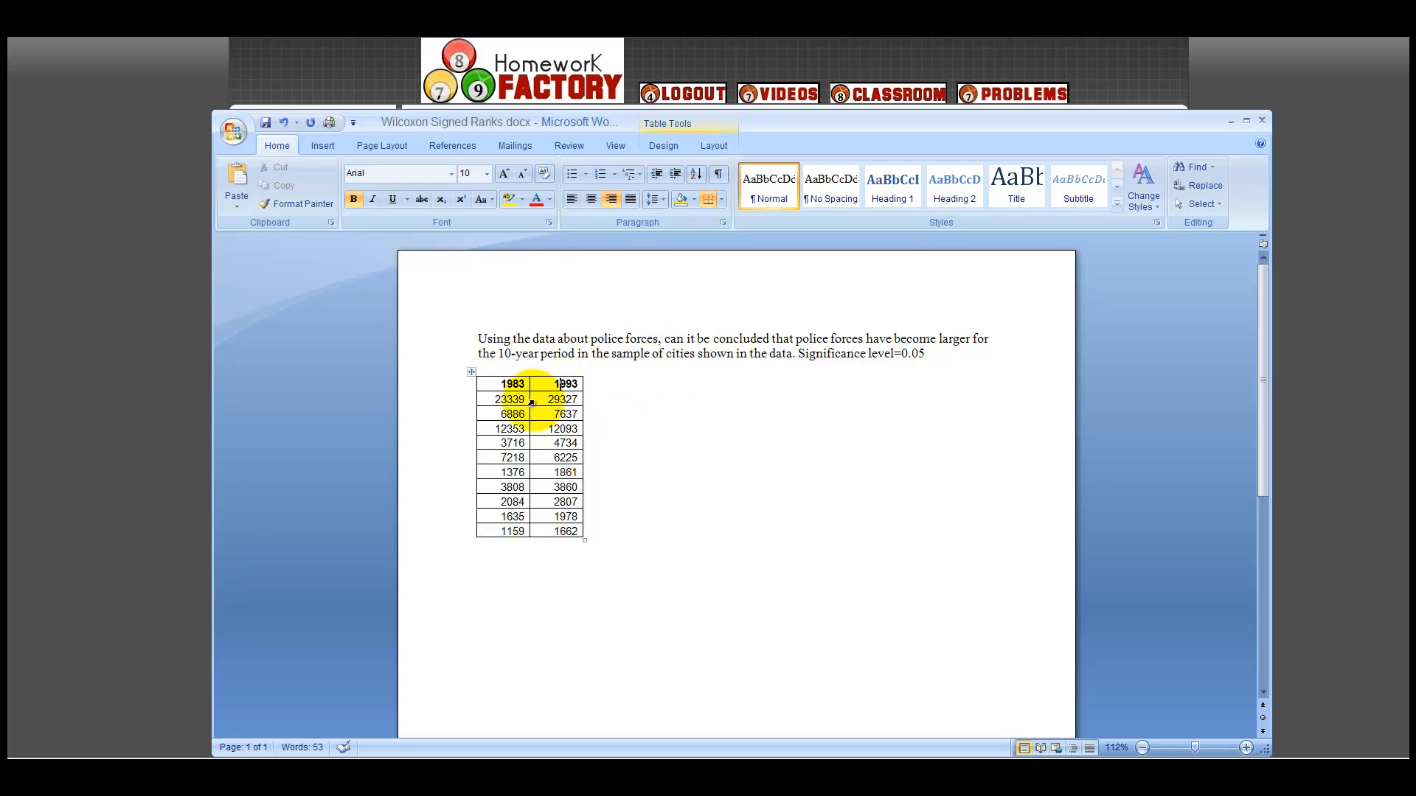
drag(499, 400, 560, 403)
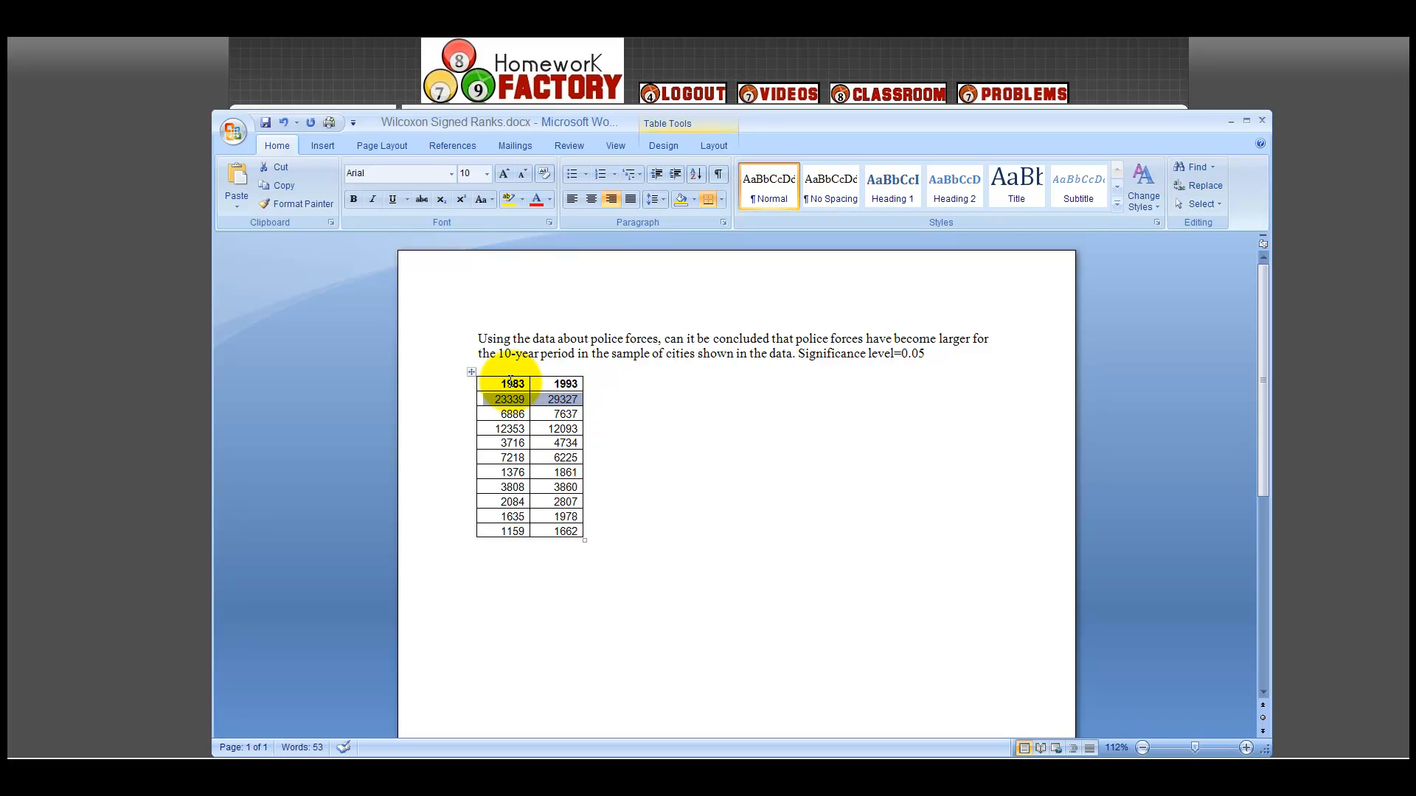
click(548, 384)
double_click(509, 414)
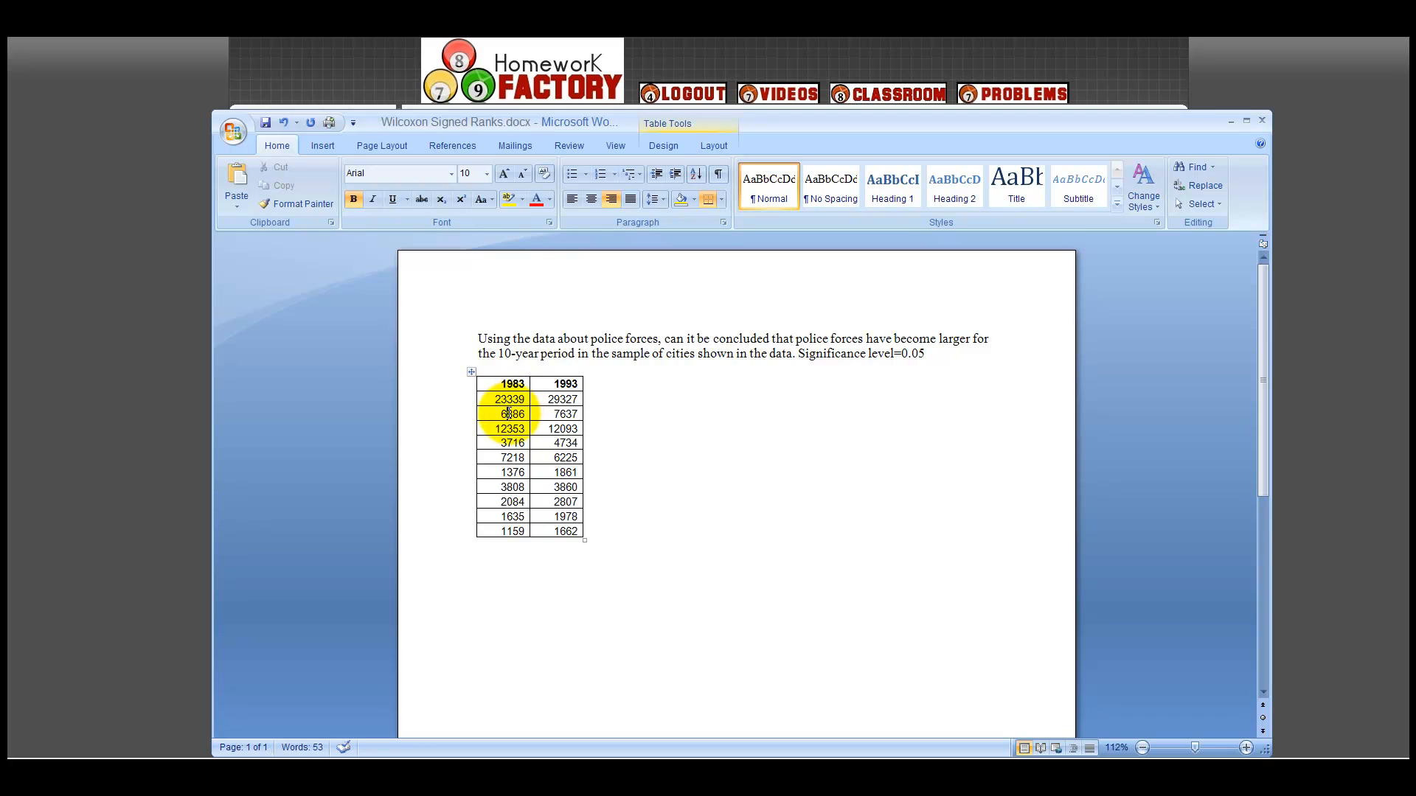
click(555, 414)
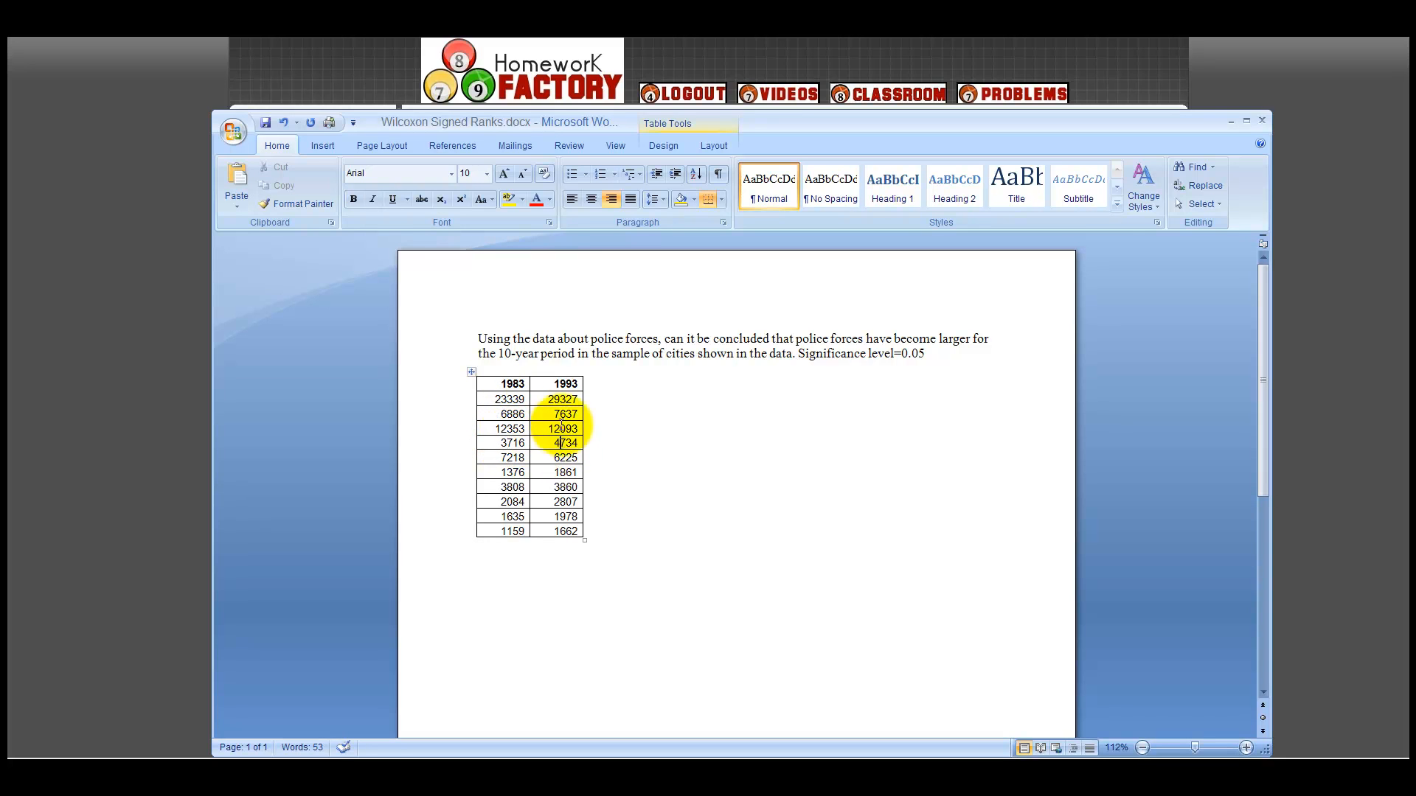
click(521, 388)
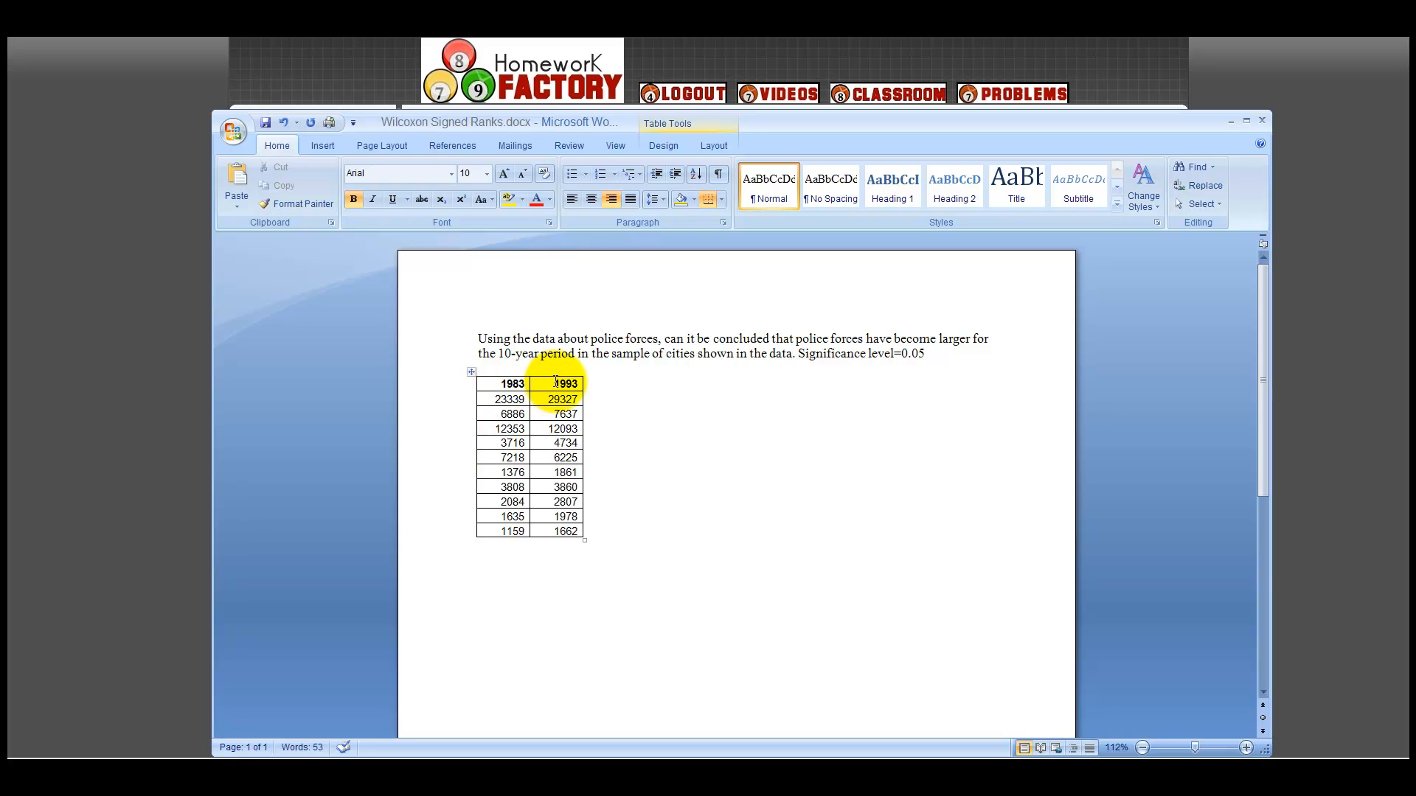
drag(499, 351, 575, 354)
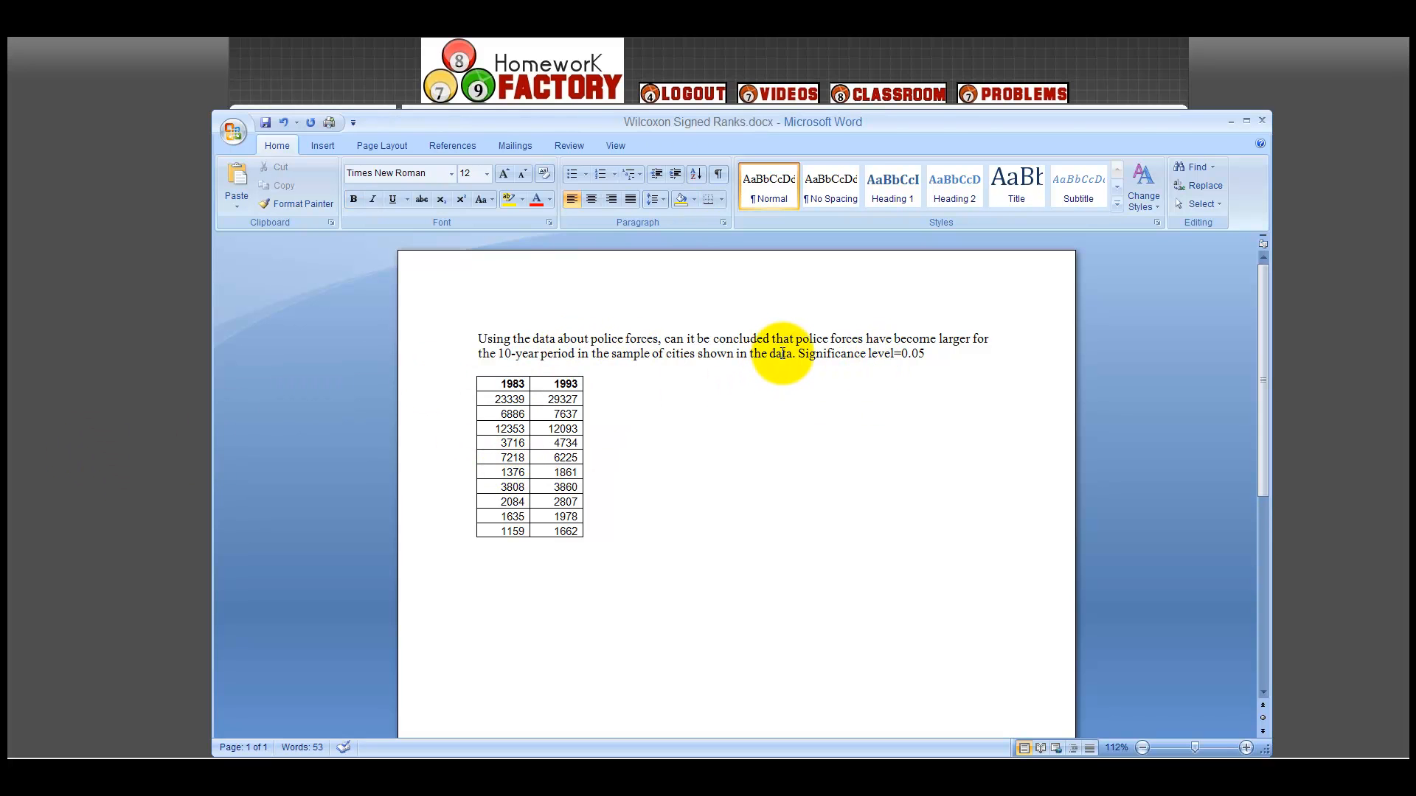
drag(794, 354, 899, 353)
Return to the Wilcoxon Signed-Ranks Calculator and set the significance level to 0.05
click(90, 373)
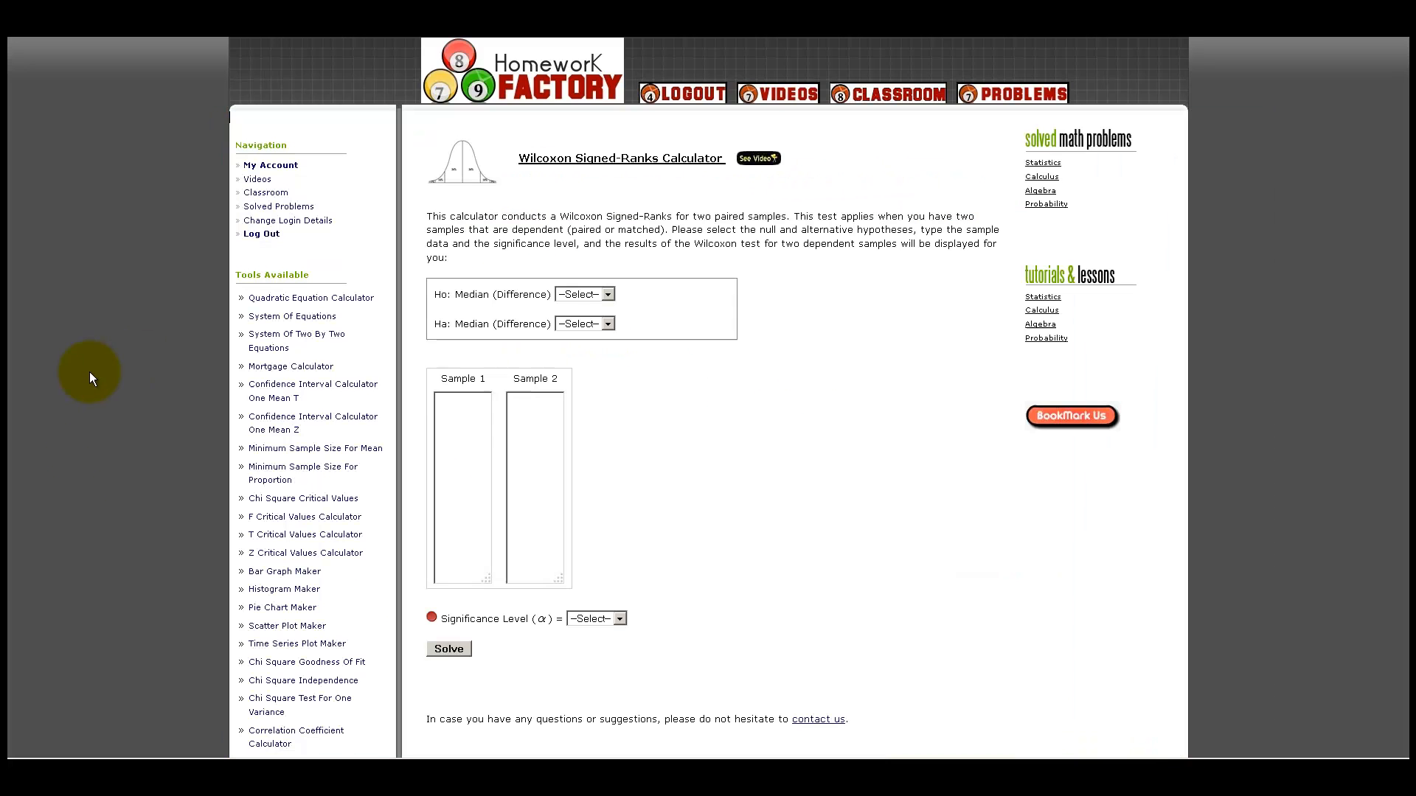
click(620, 620)
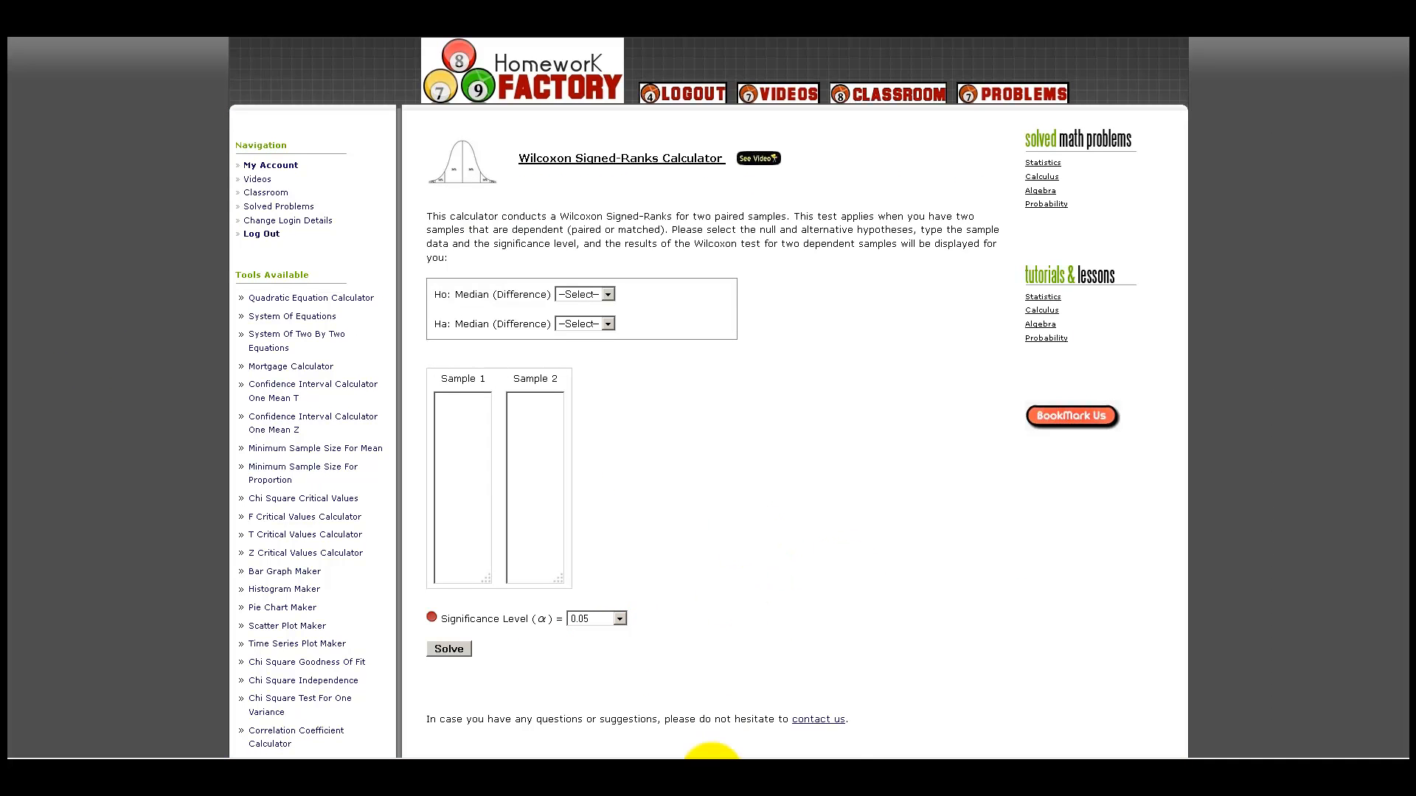
Copy all the 1983 values, without the header, from the Word table into the calculator's Sample 1 field
click(802, 758)
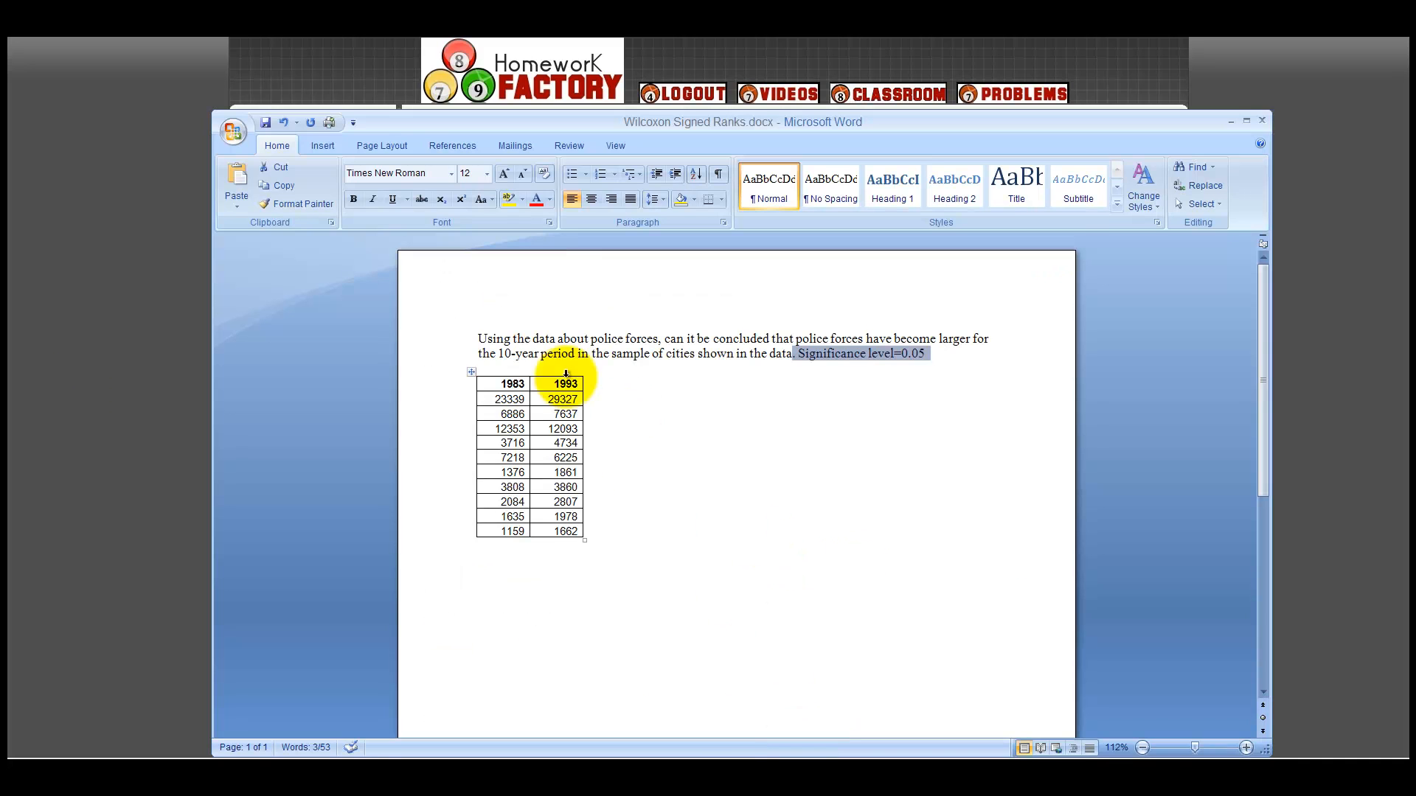
drag(488, 399, 516, 530)
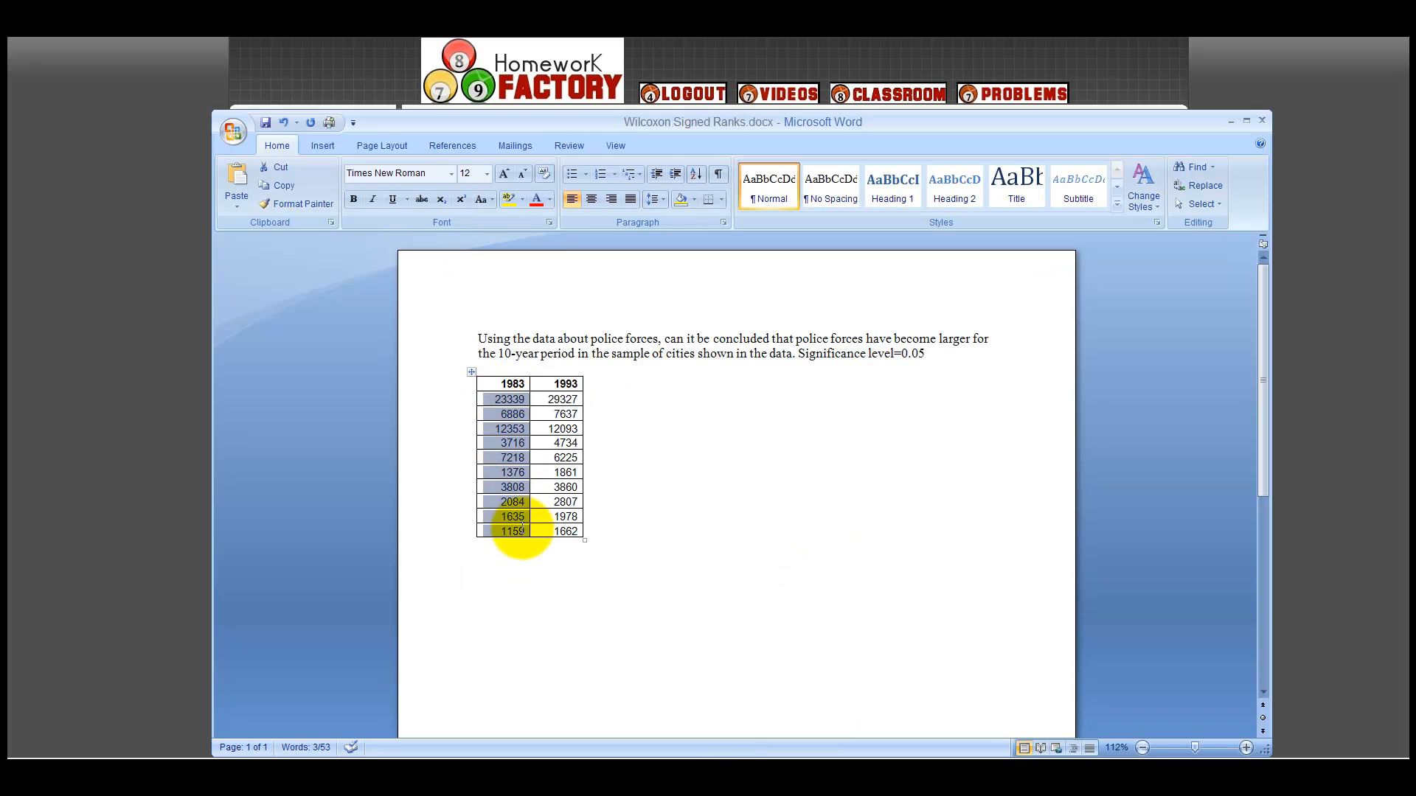
click(133, 411)
click(460, 417)
key(ctrl+v)
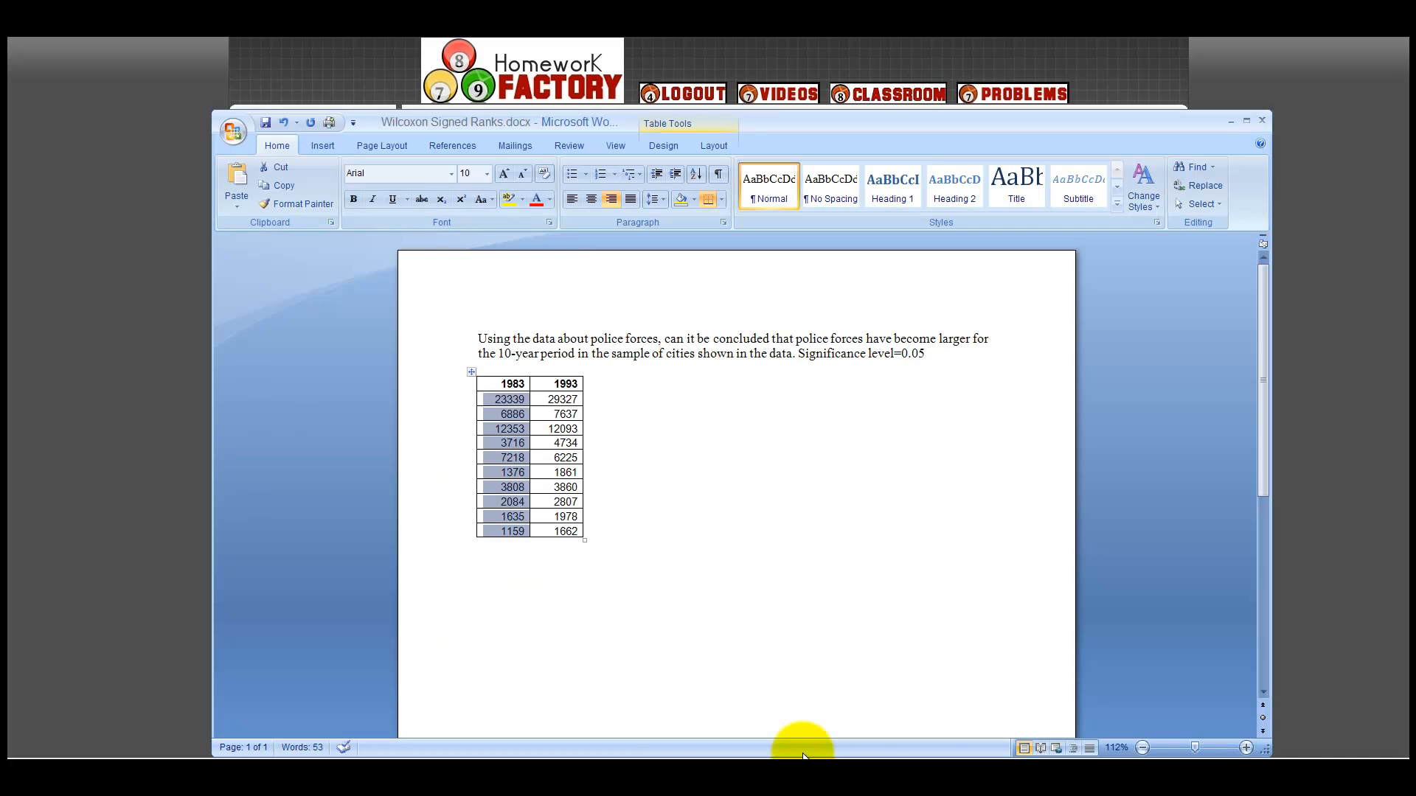
Copy all the 1993 values, without the header, from the Word table into the calculator's Sample 2 field
click(803, 753)
drag(540, 400, 583, 536)
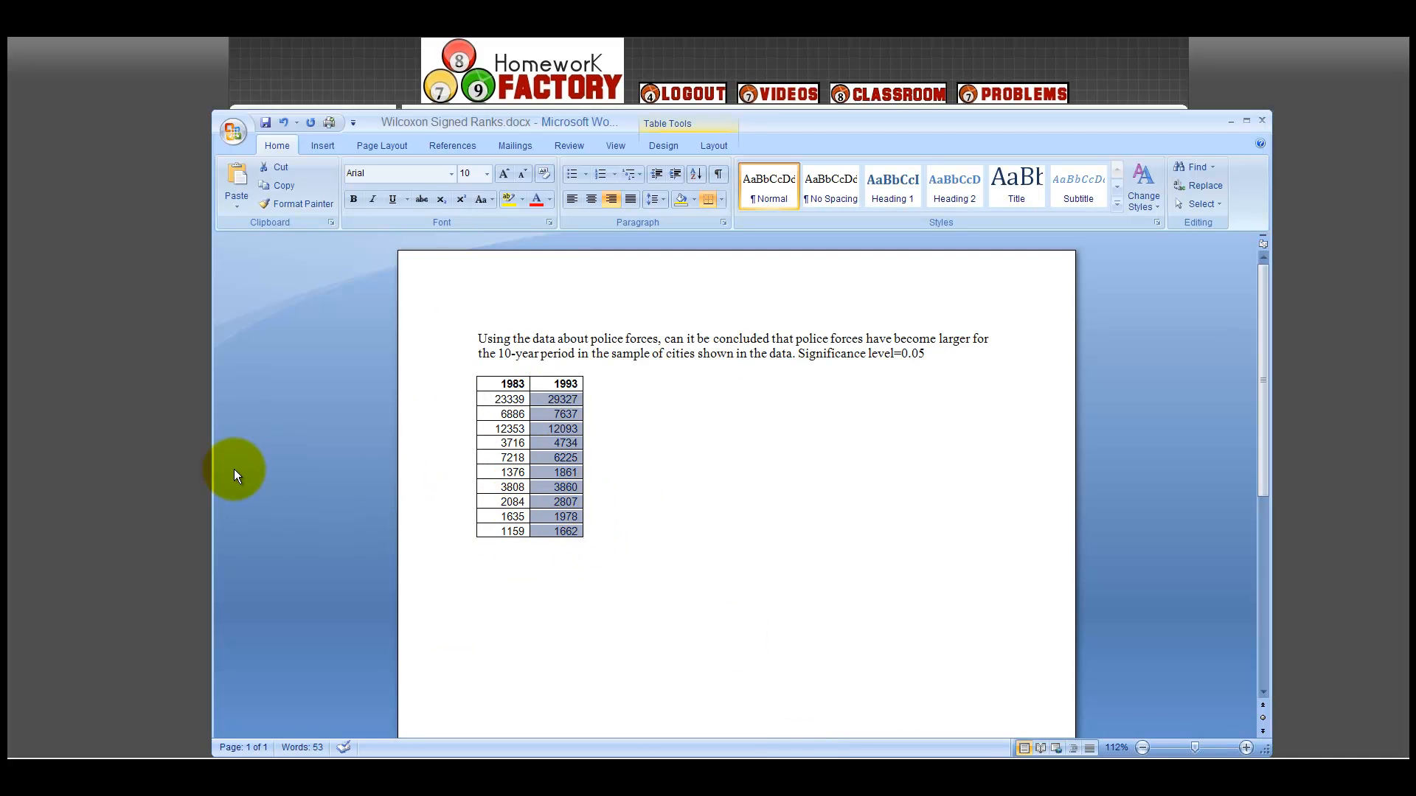
click(139, 467)
click(525, 414)
key(ctrl+v)
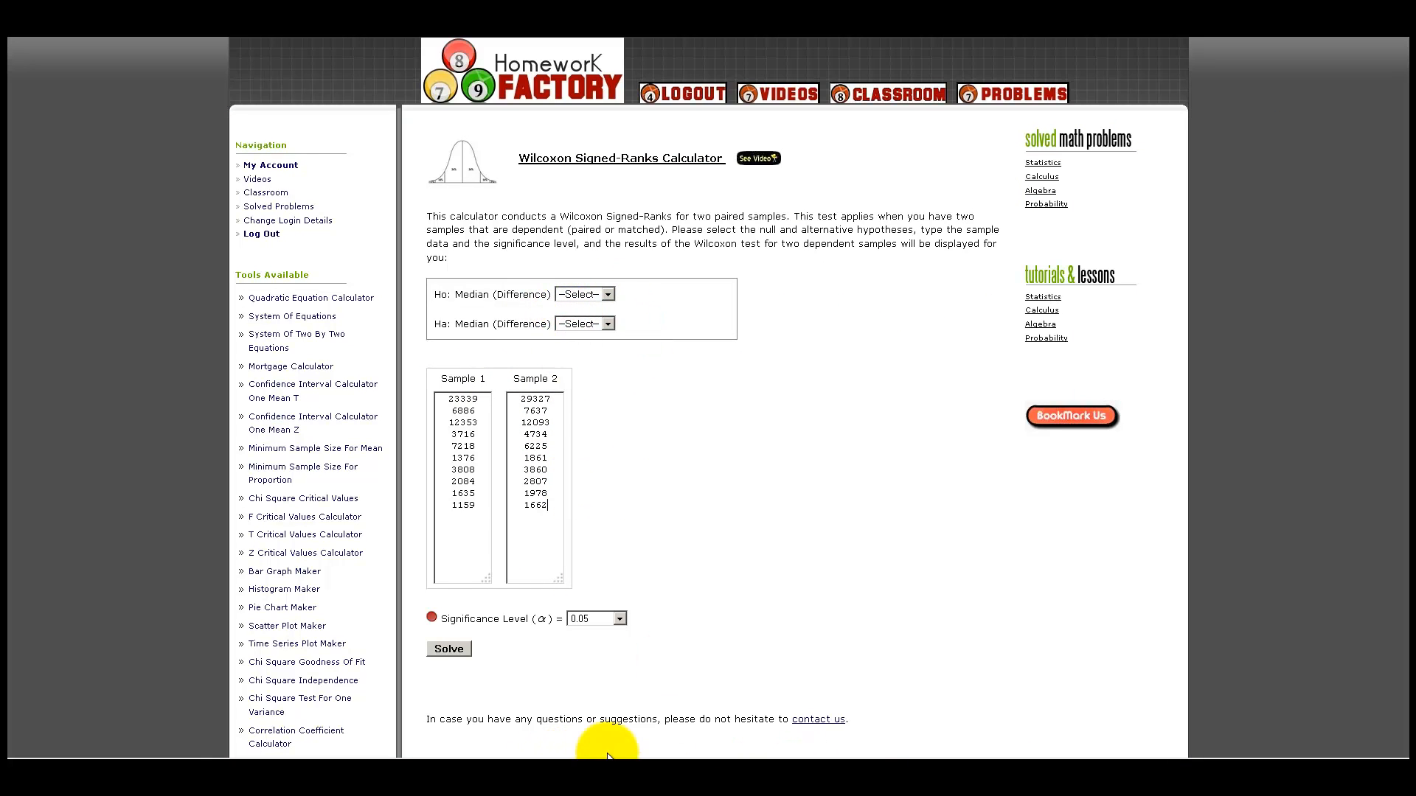
Compare the 1983 and 1993 columns in Word, and set the calculator's hypotheses to Ho: Median (Difference) = 0 and Ha: < 0
click(788, 753)
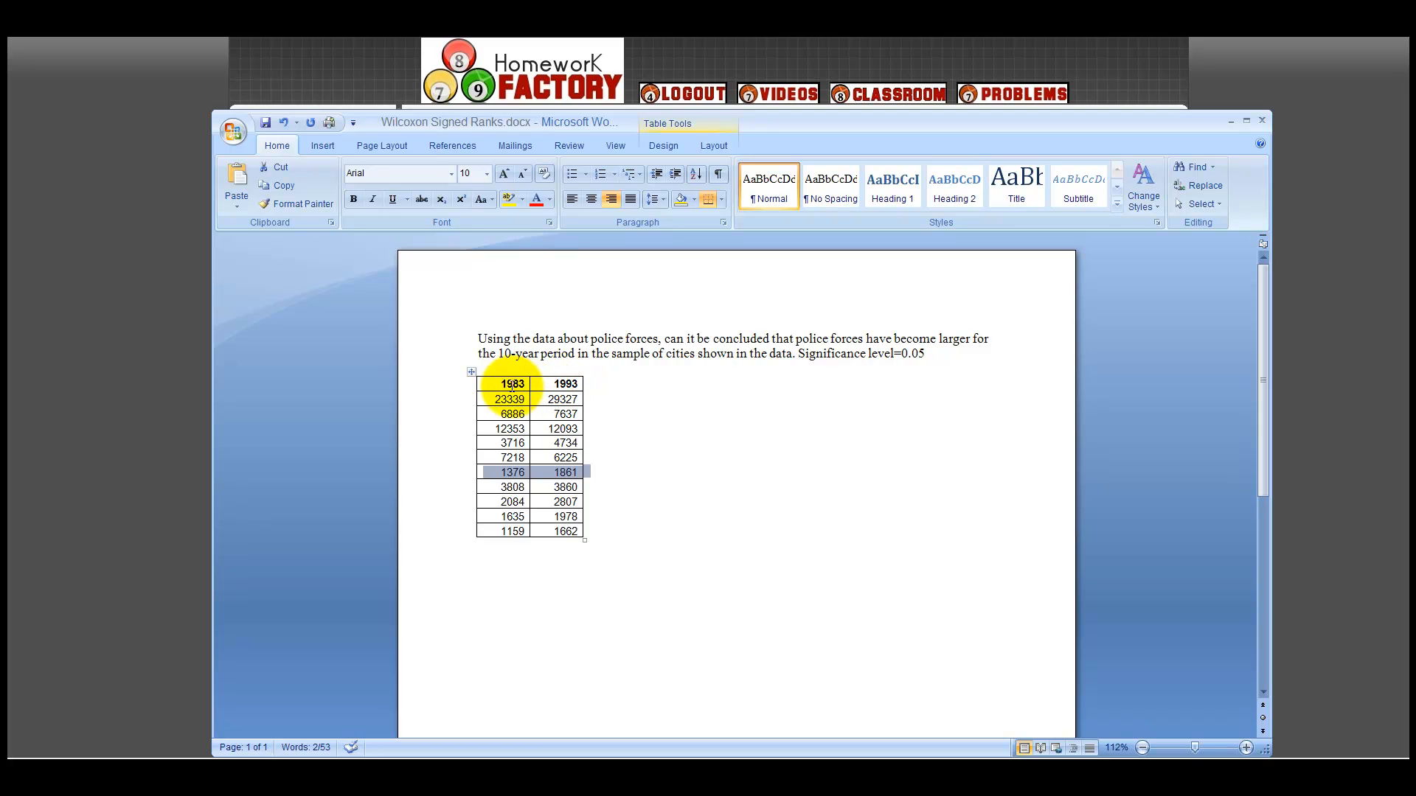
drag(500, 384, 525, 384)
drag(502, 384, 573, 384)
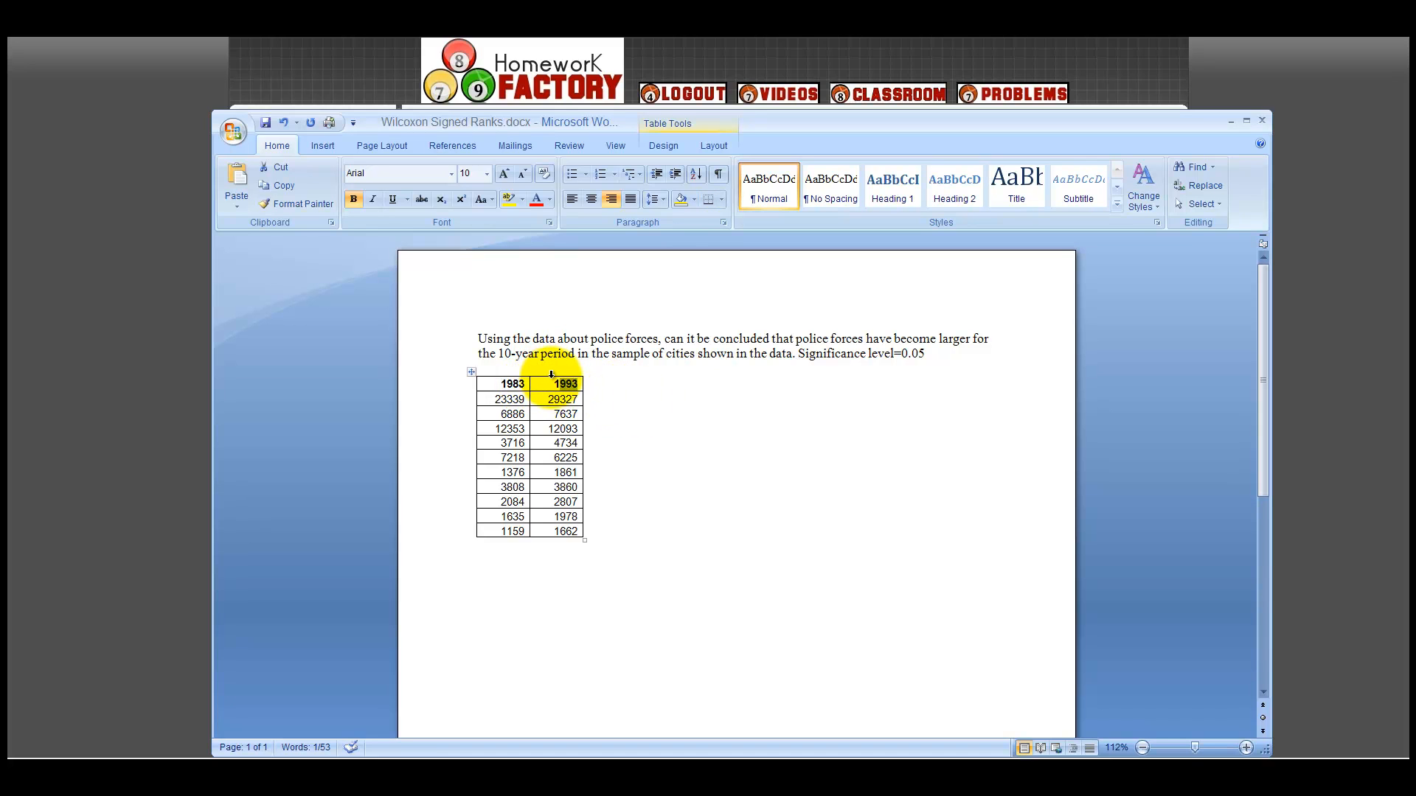
drag(555, 385, 580, 385)
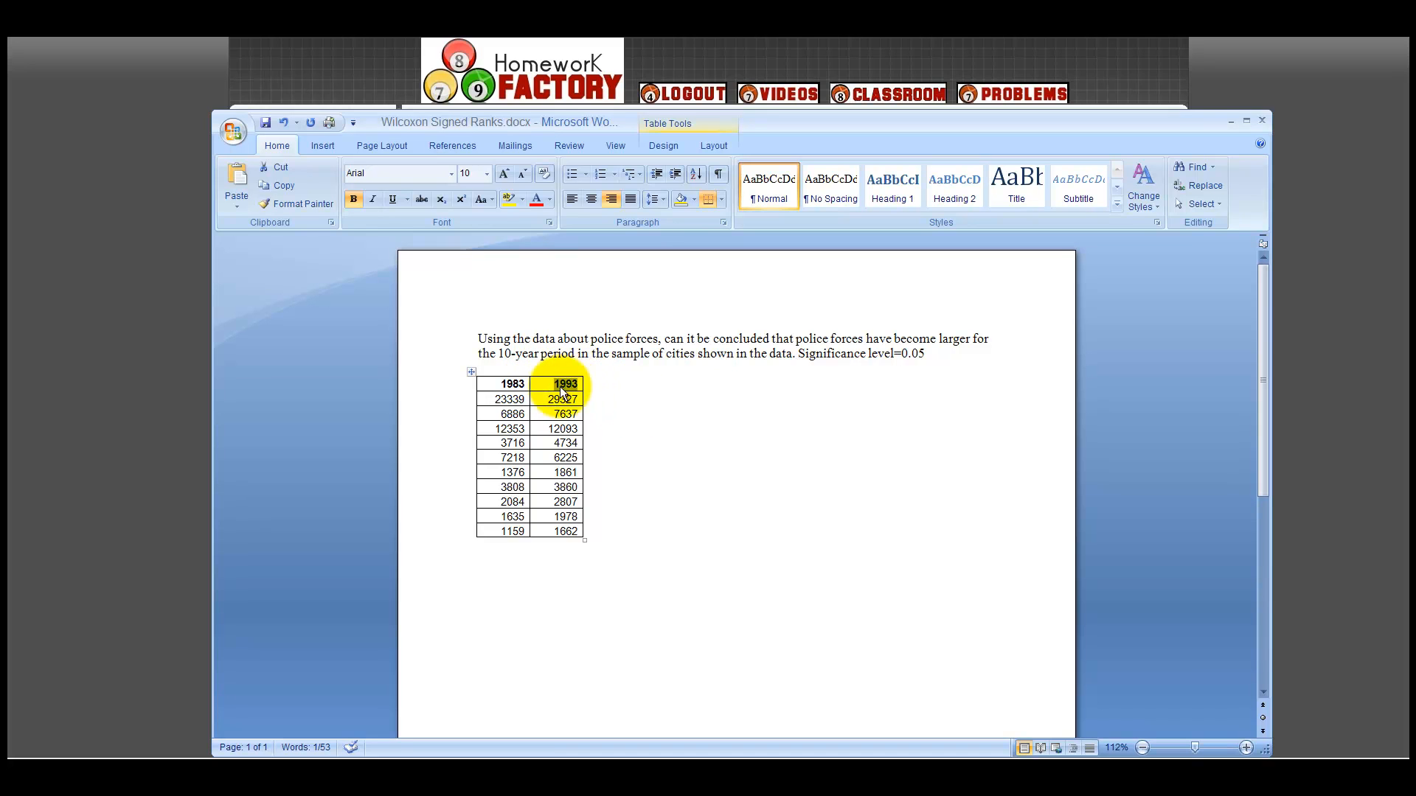
click(183, 384)
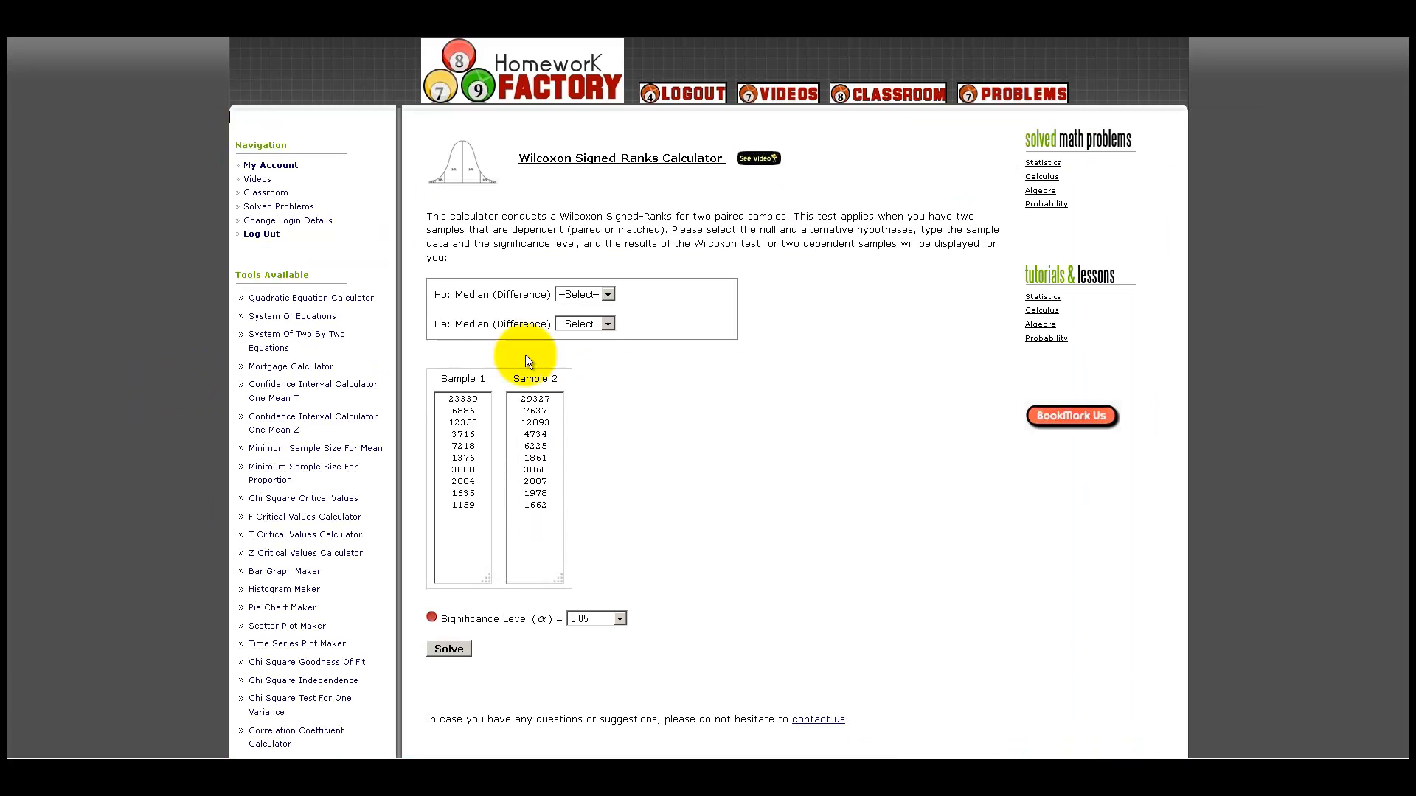
click(587, 320)
click(601, 325)
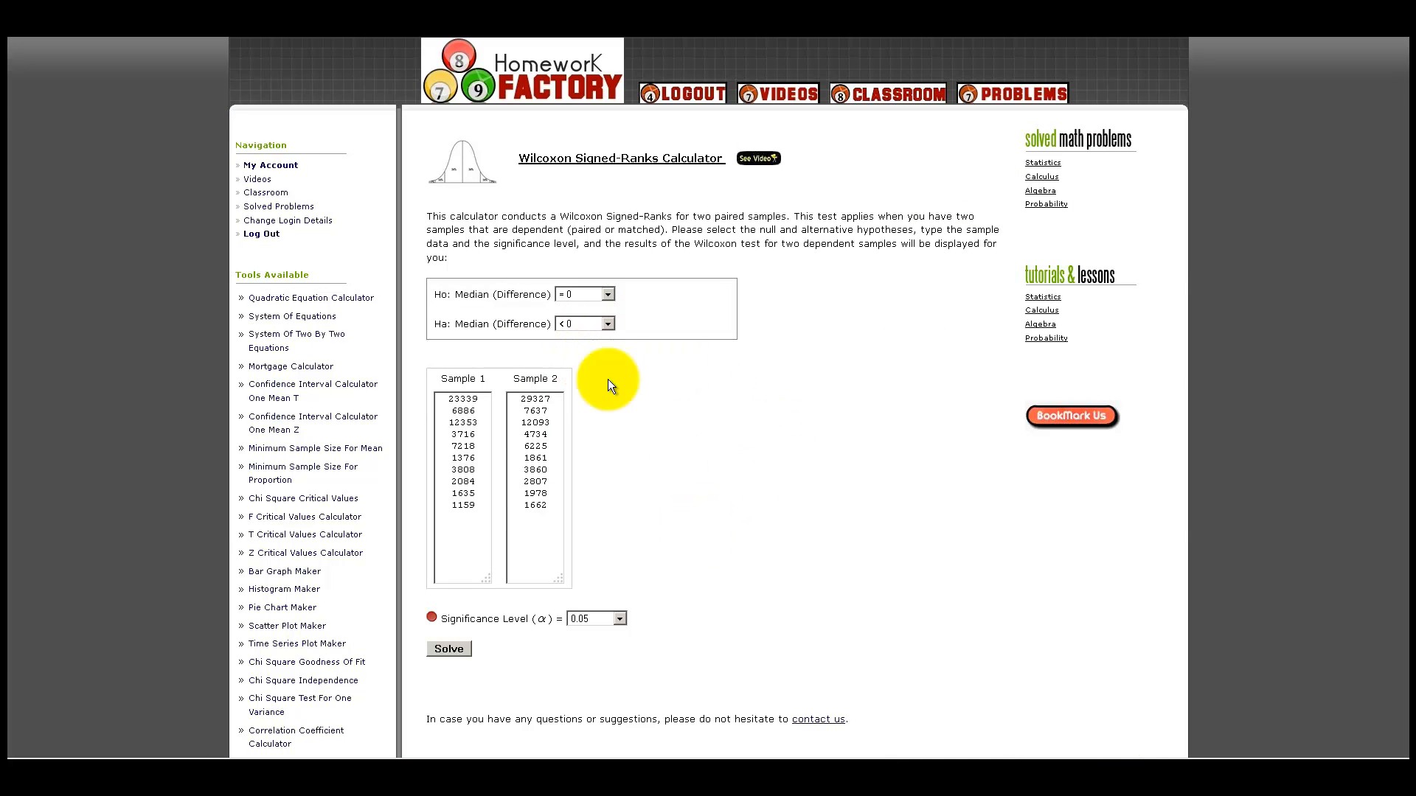
Solve the Wilcoxon Signed-Ranks test with the entered samples and hypotheses
scroll(664, 435, down, 4)
scroll(648, 405, up, 3)
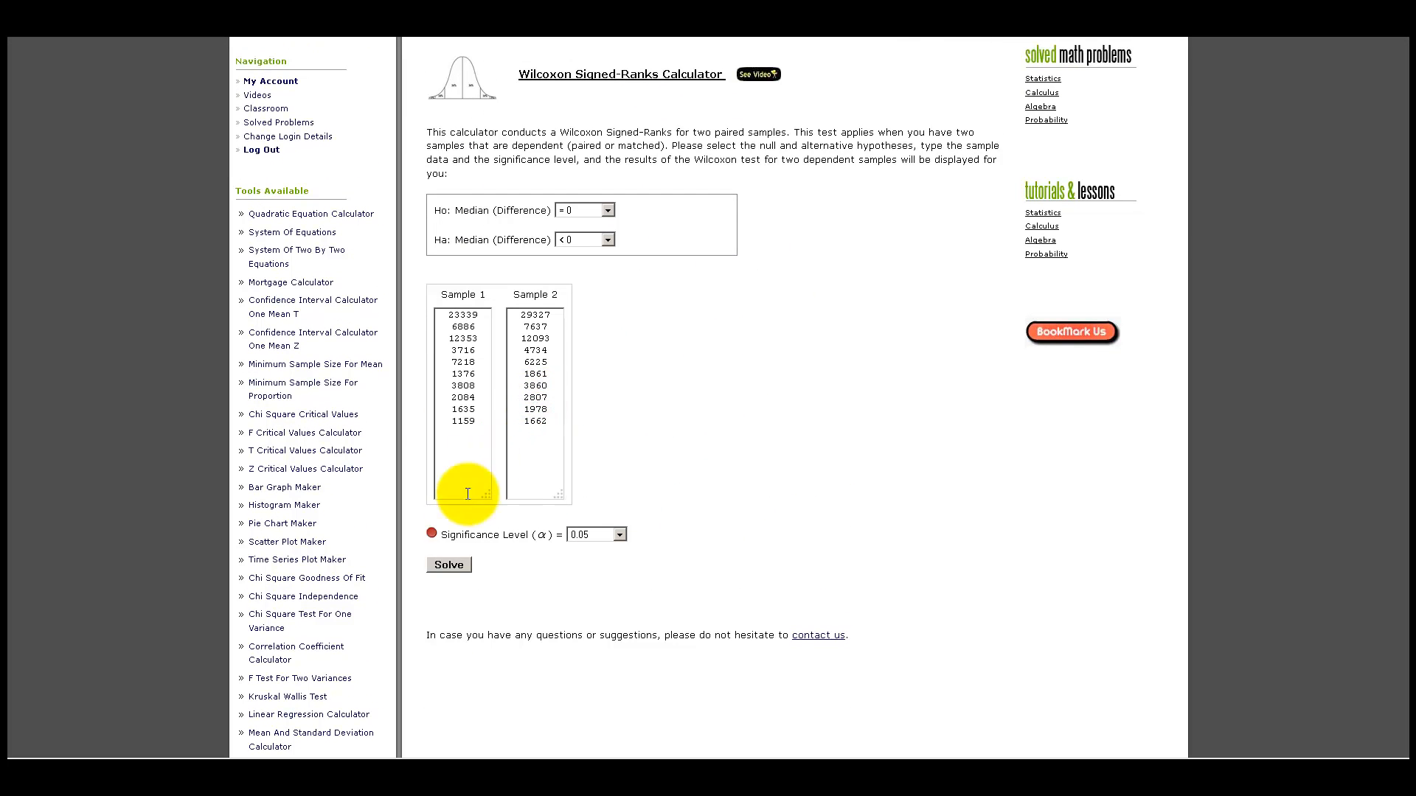
click(449, 566)
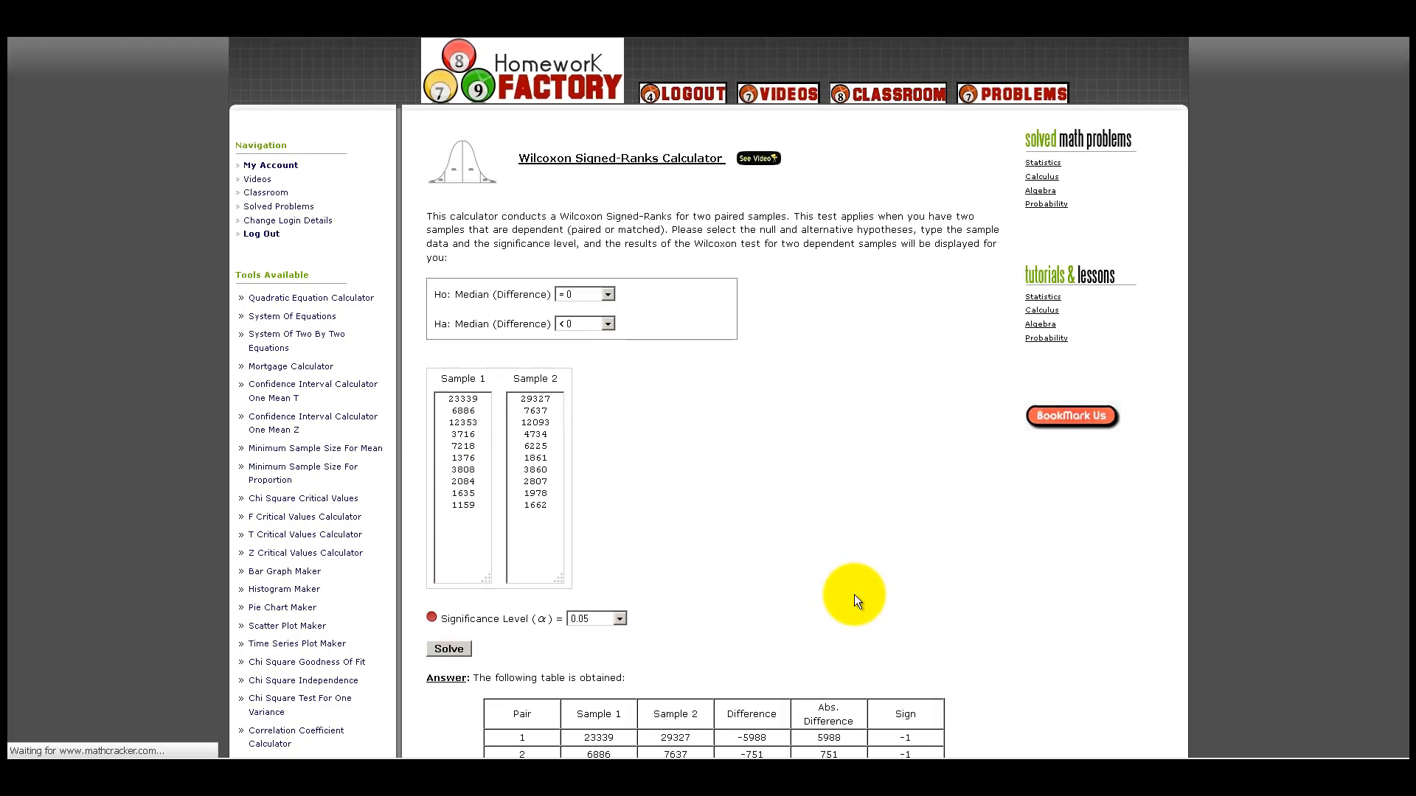
Examine the answer's difference and rank tables, rank sums, test statistic, hypotheses, rejection region and decision about the null hypothesis
scroll(825, 453, down, 5)
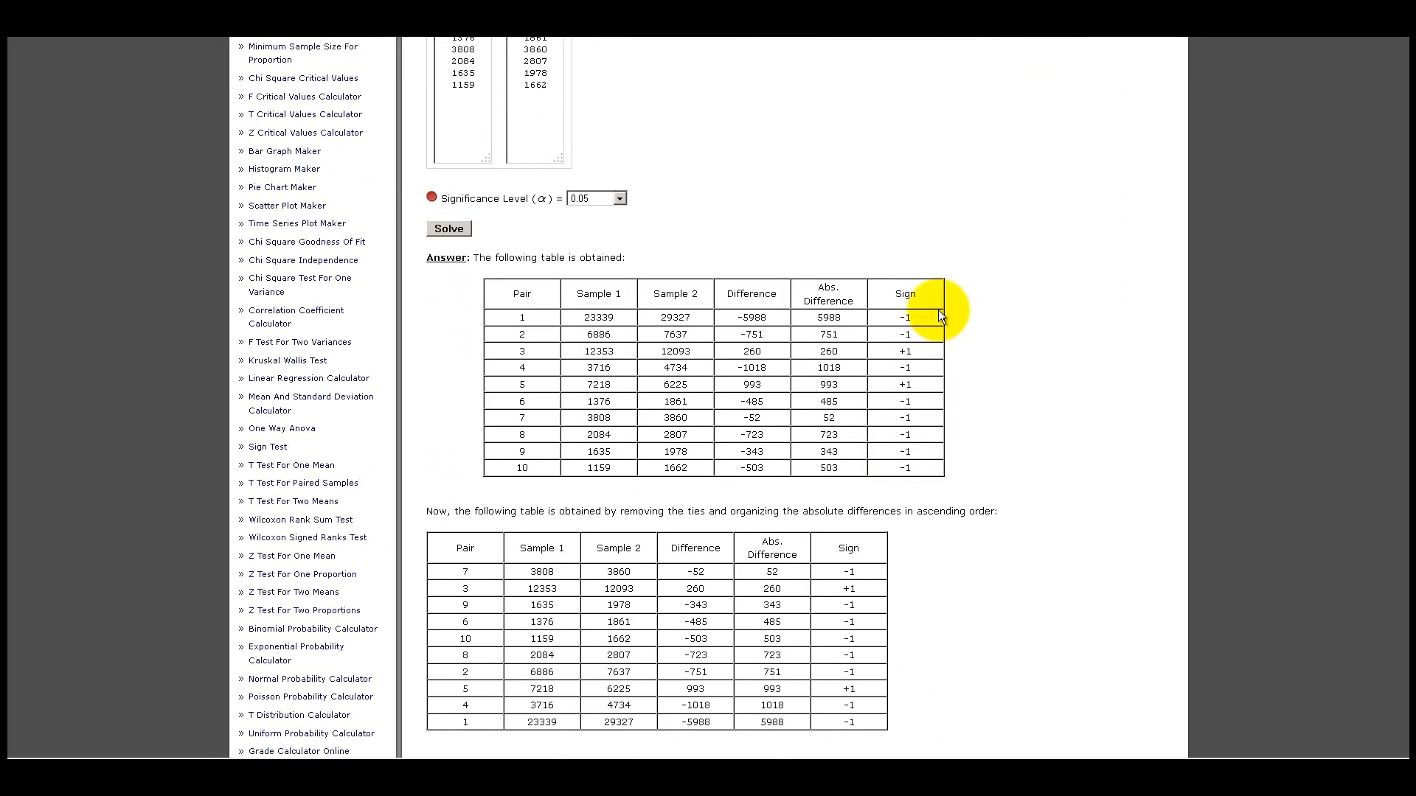
scroll(890, 542, up, 3)
scroll(885, 549, down, 3)
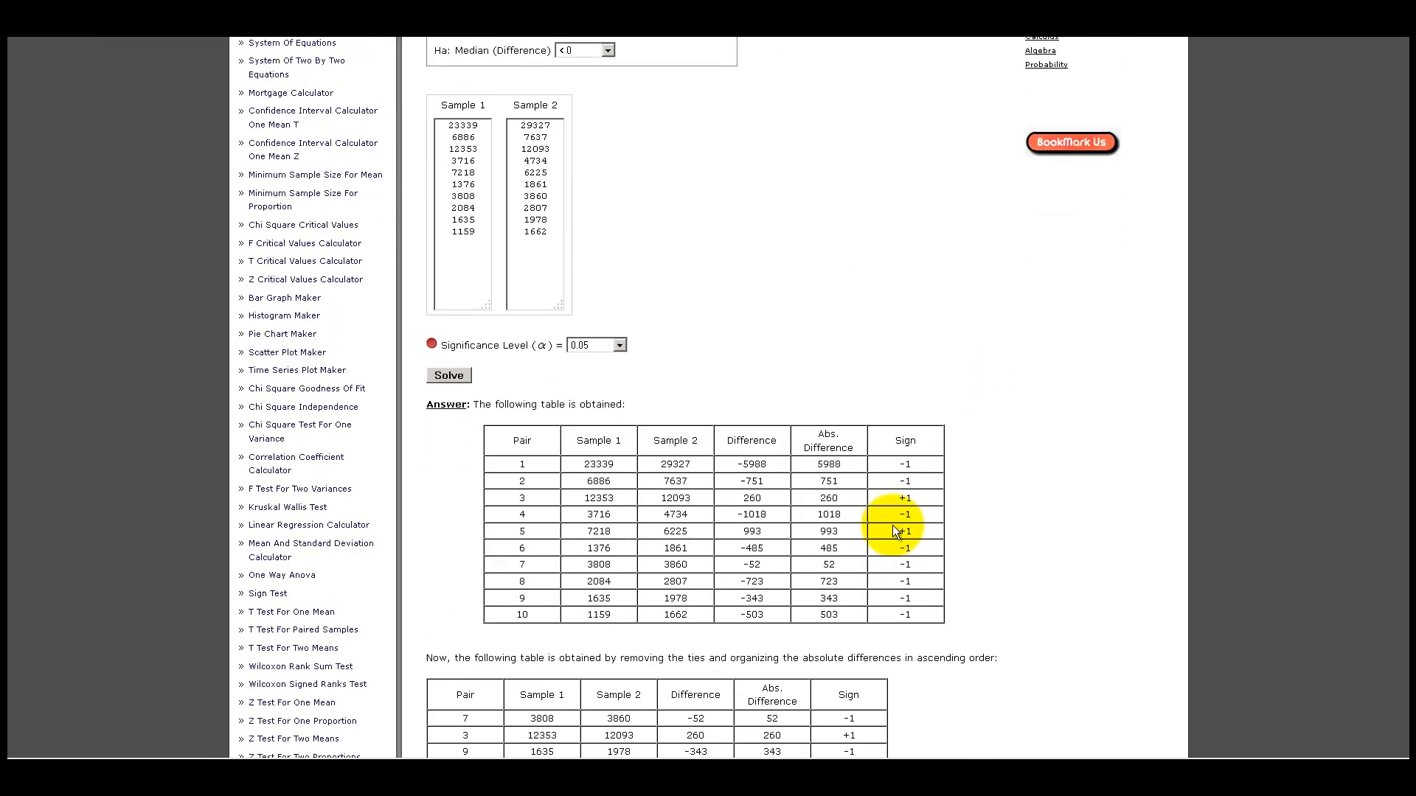
scroll(922, 351, up, 4)
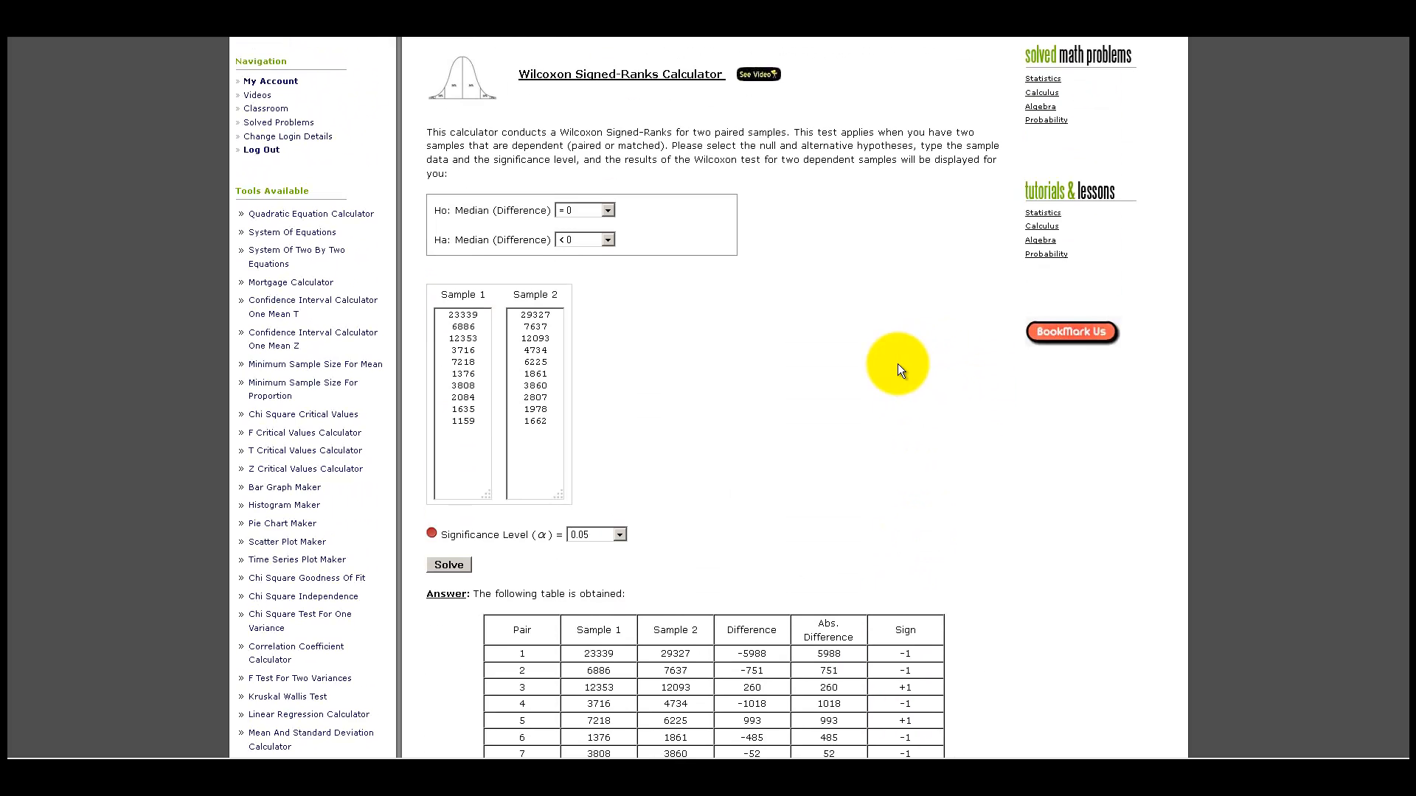
scroll(896, 366, down, 2)
scroll(859, 524, down, 3)
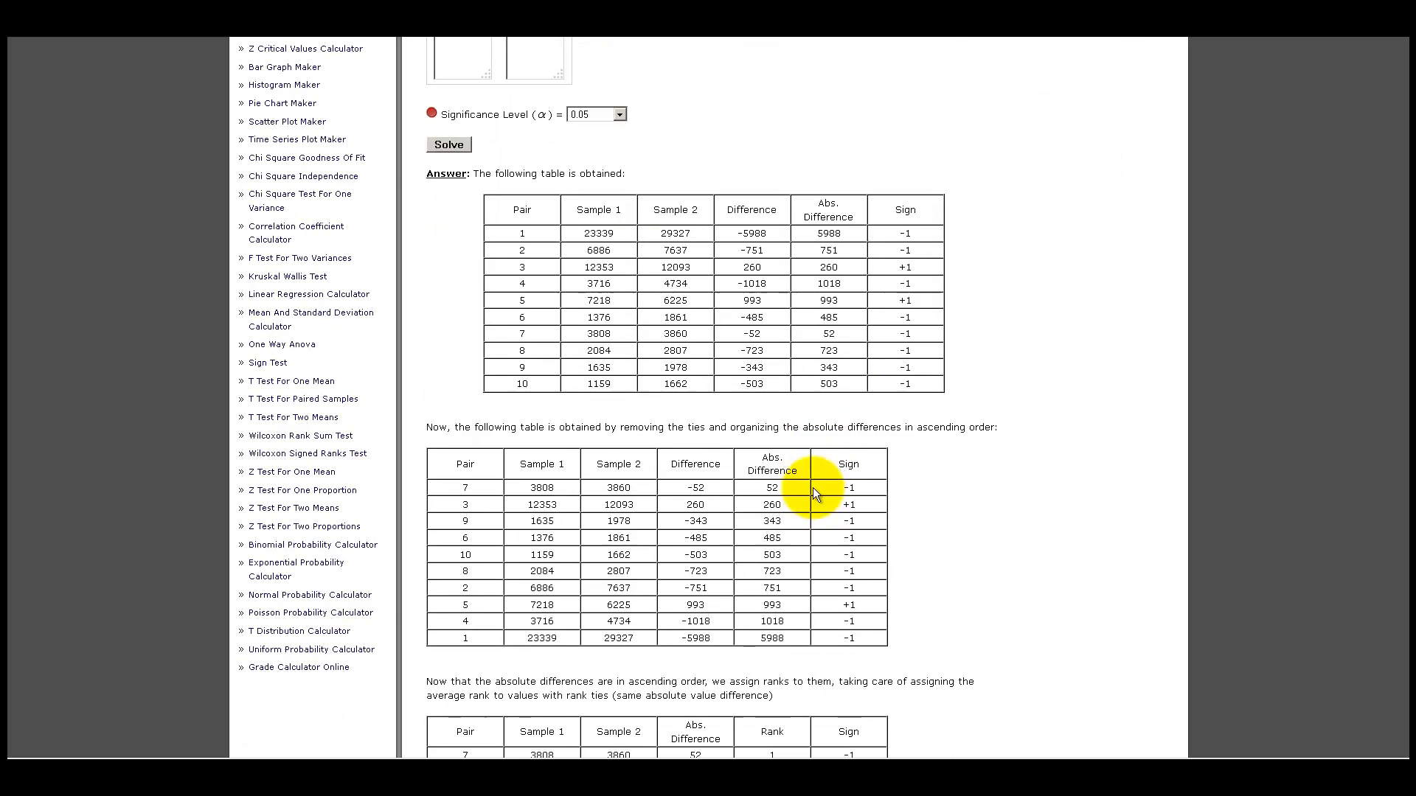
scroll(882, 466, down, 4)
scroll(752, 398, down, 3)
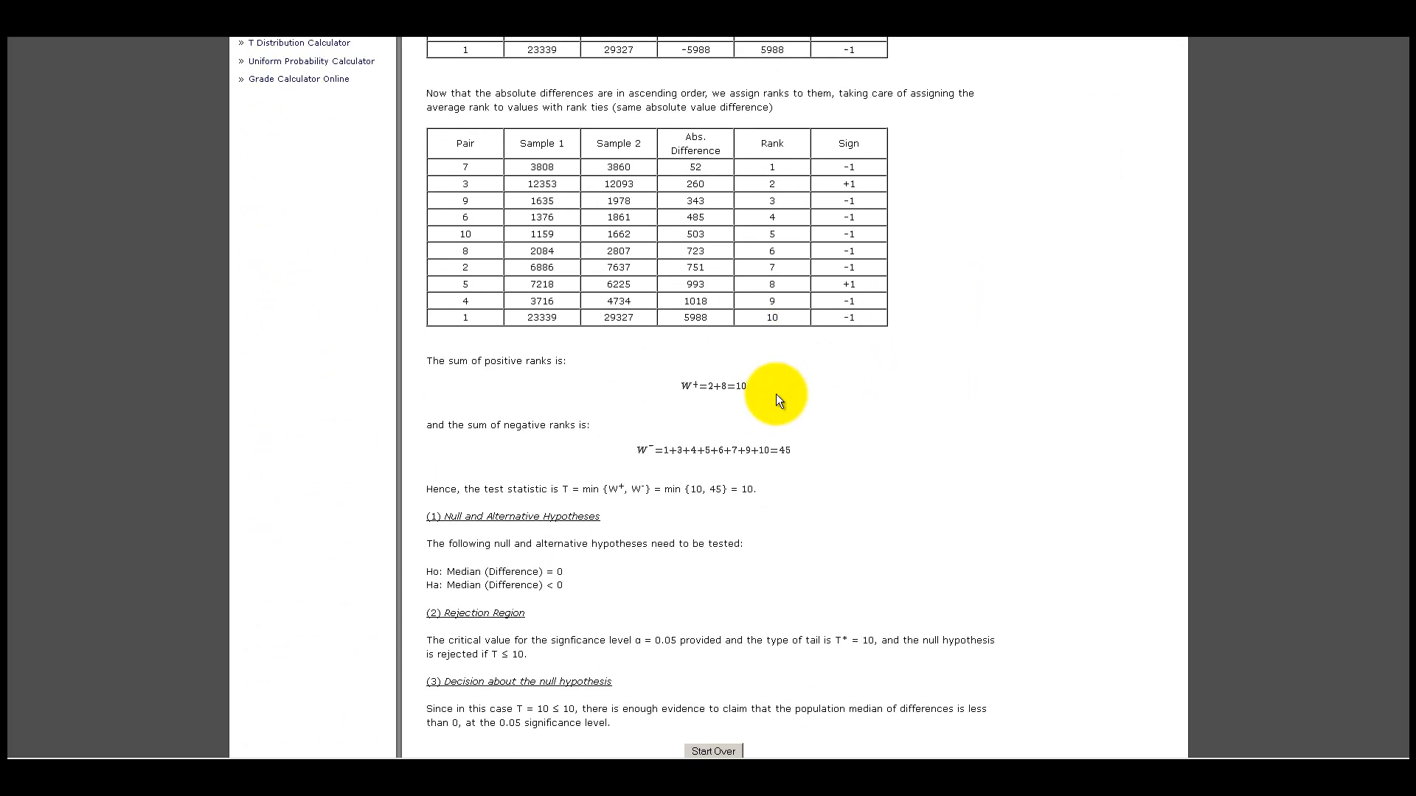
scroll(870, 403, up, 3)
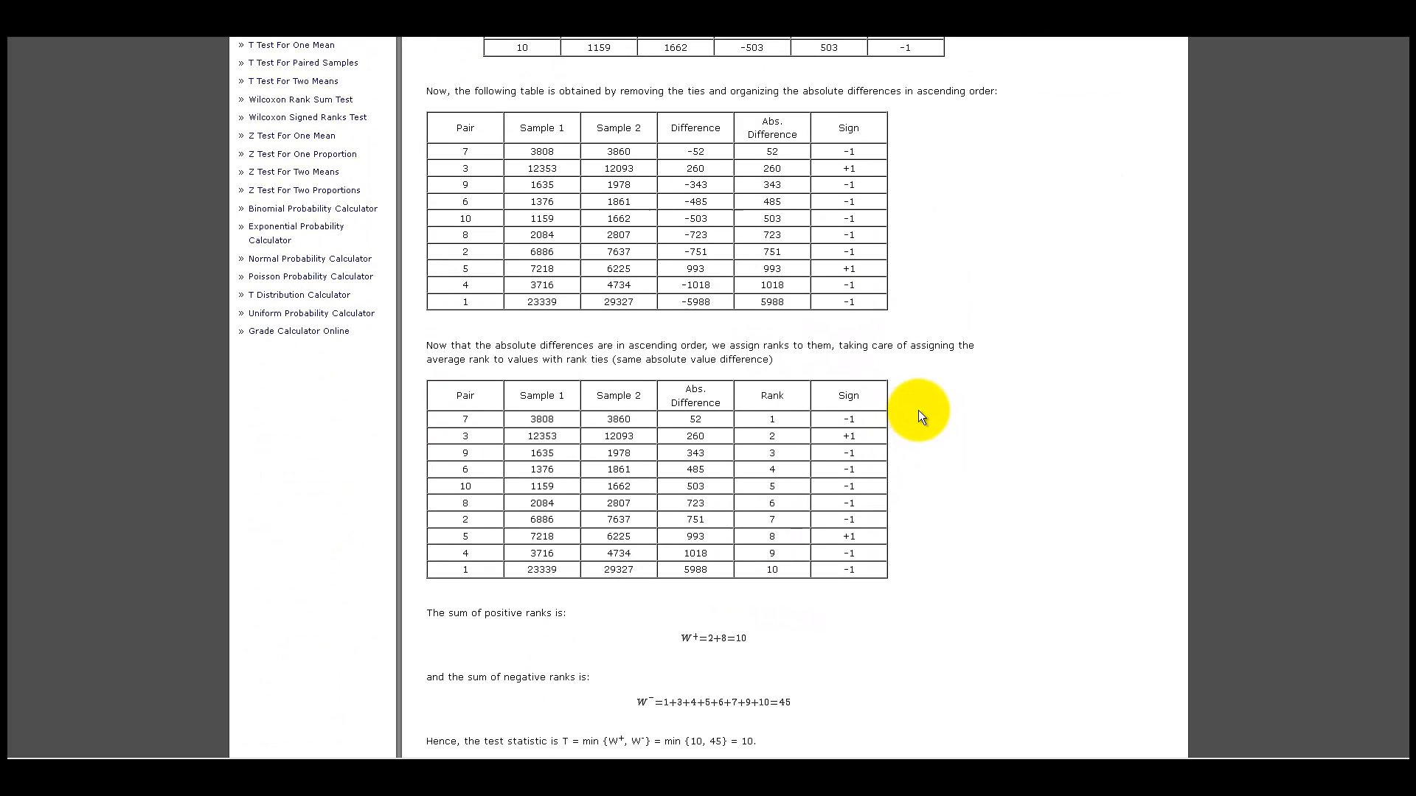
scroll(918, 410, down, 5)
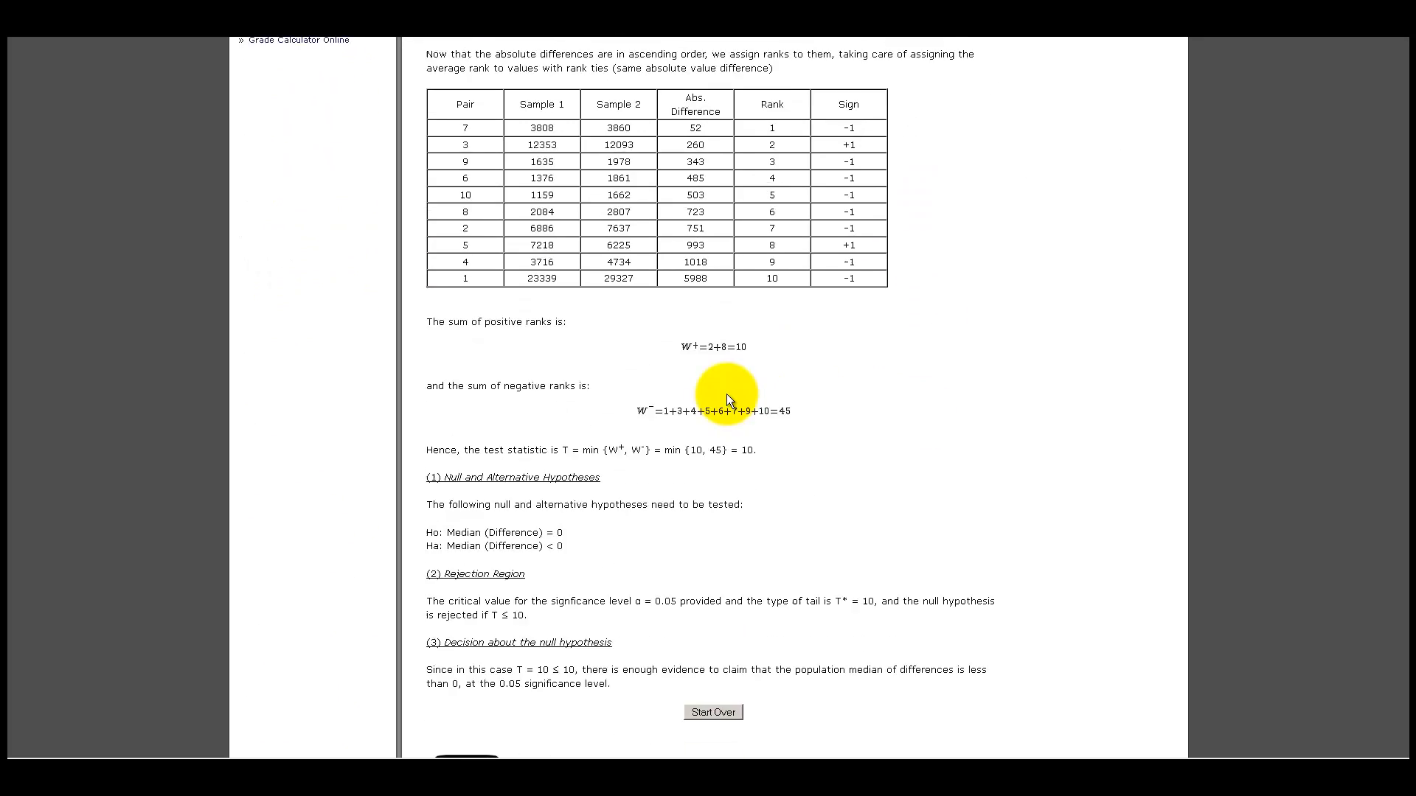
scroll(722, 437, up, 14)
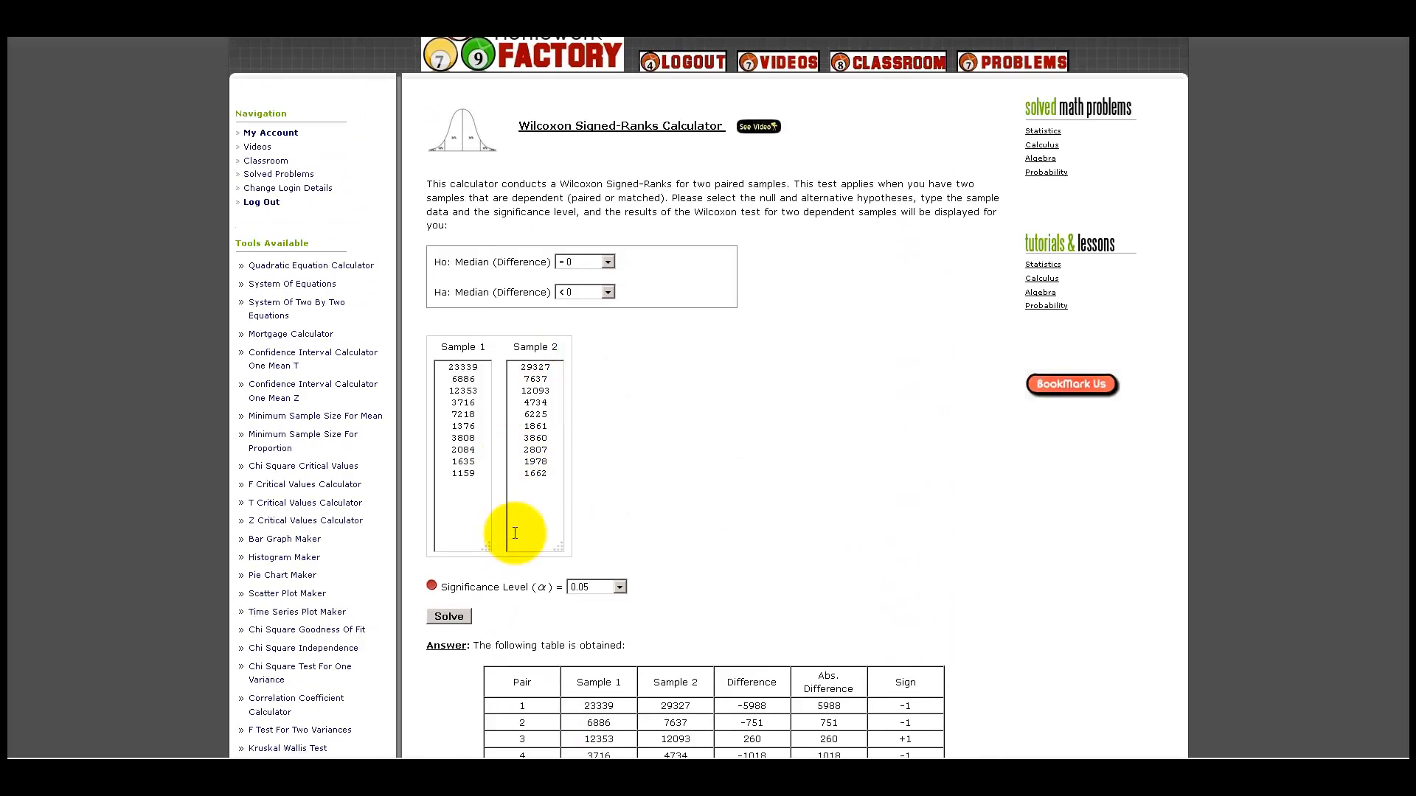
scroll(478, 391, down, 3)
drag(423, 388, 538, 381)
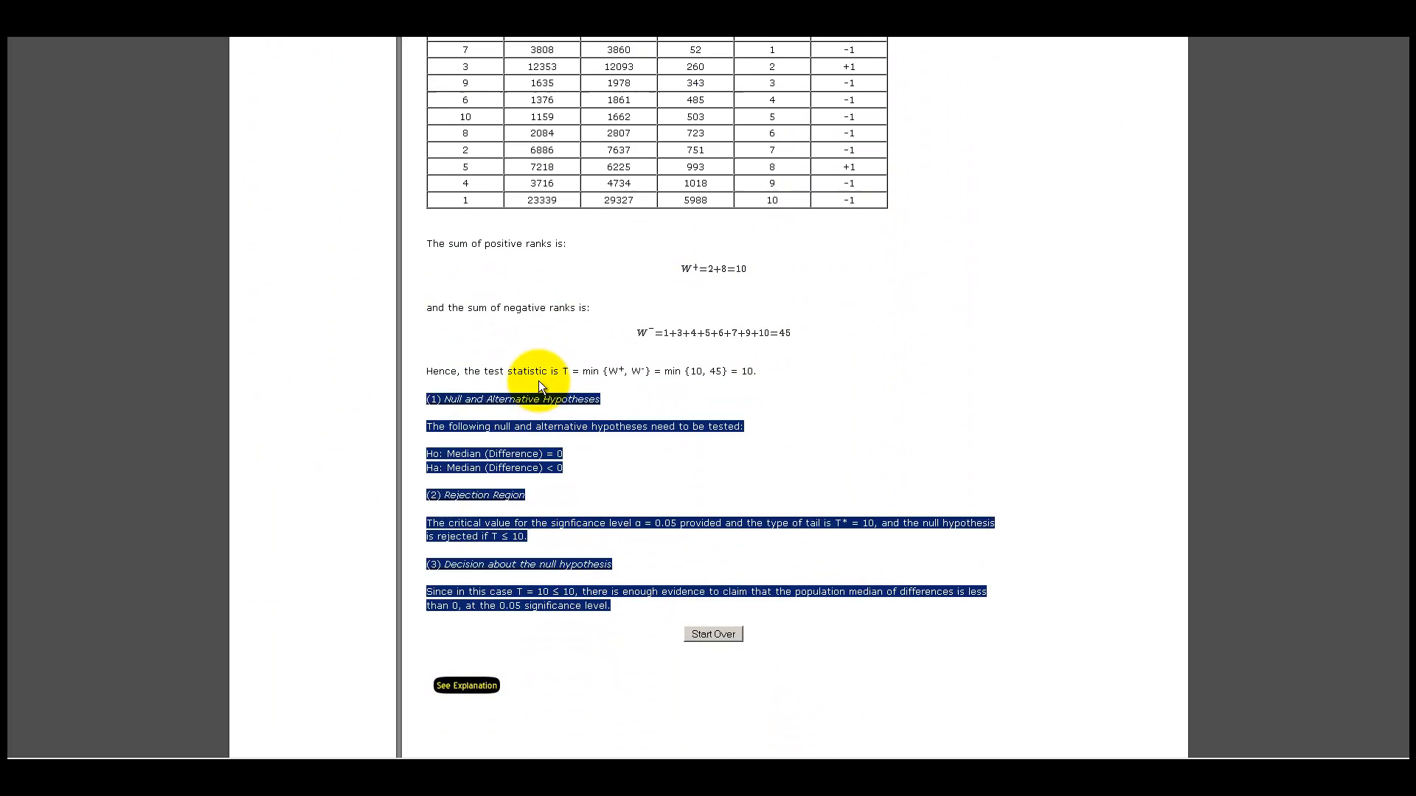
click(824, 471)
Show the explanation of the Wilcoxon Signed-Ranks test below the answer and look through it
click(472, 686)
scroll(811, 537, down, 5)
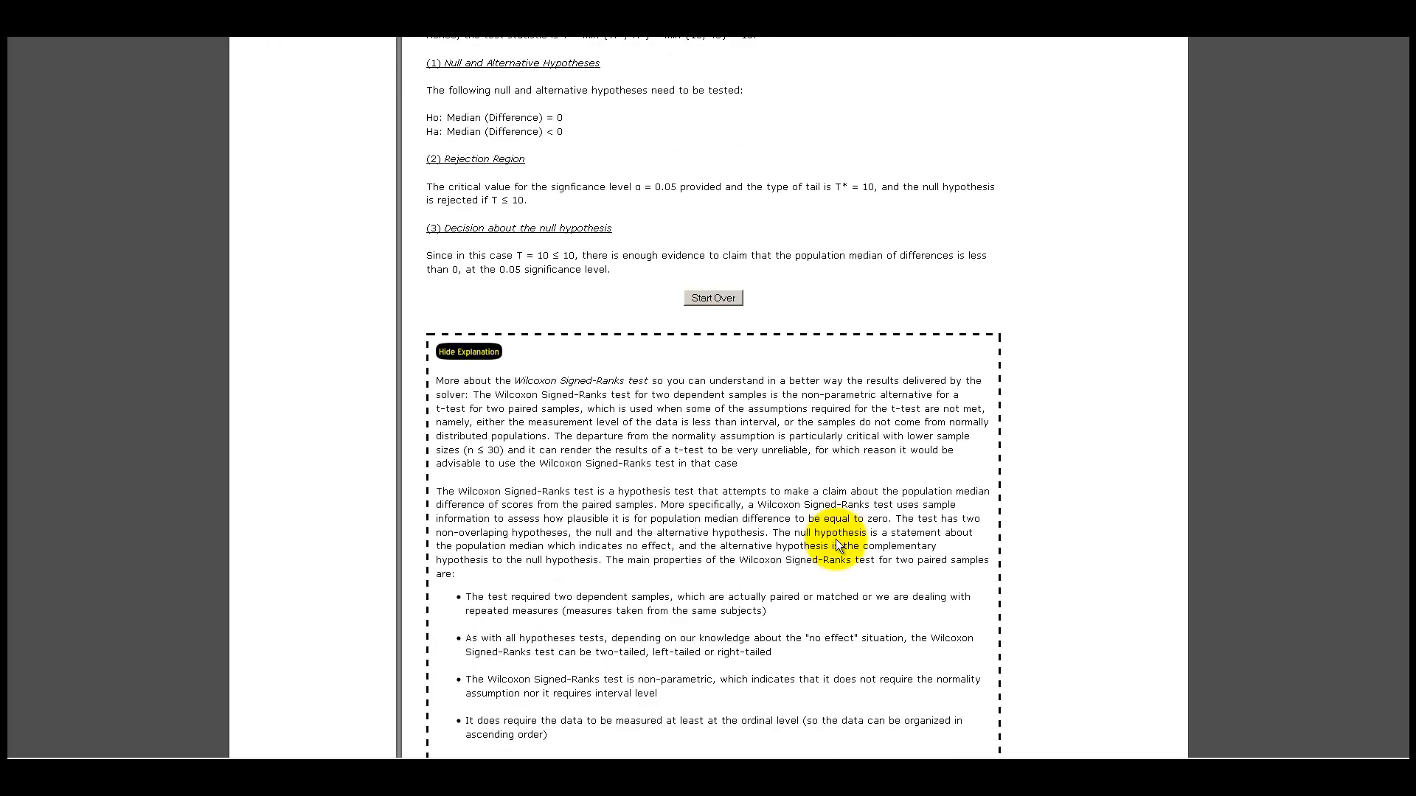